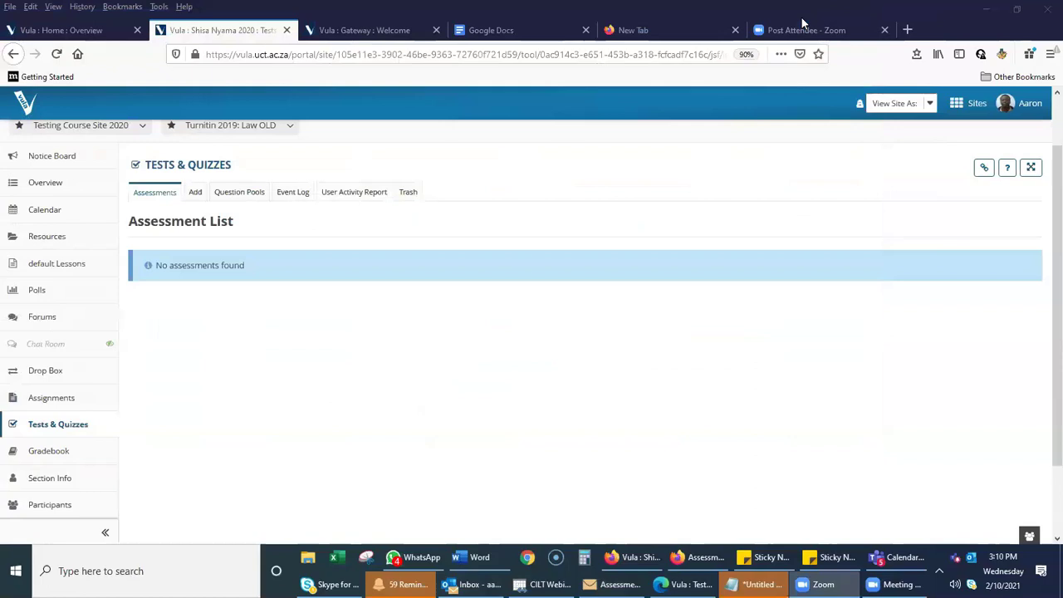
pyautogui.click(425, 241)
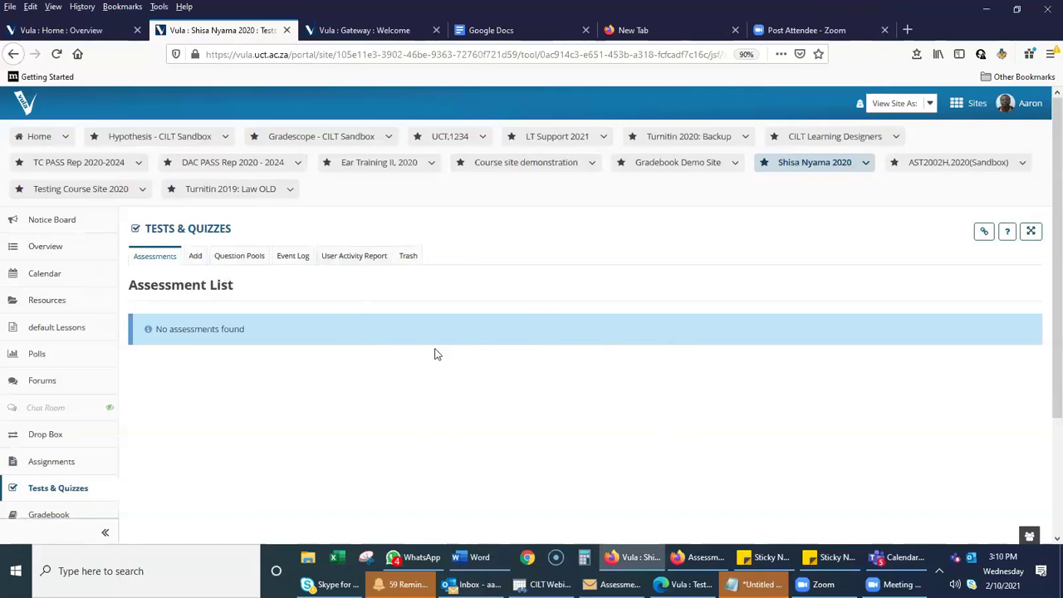
pyautogui.scroll(-2, 446, 346)
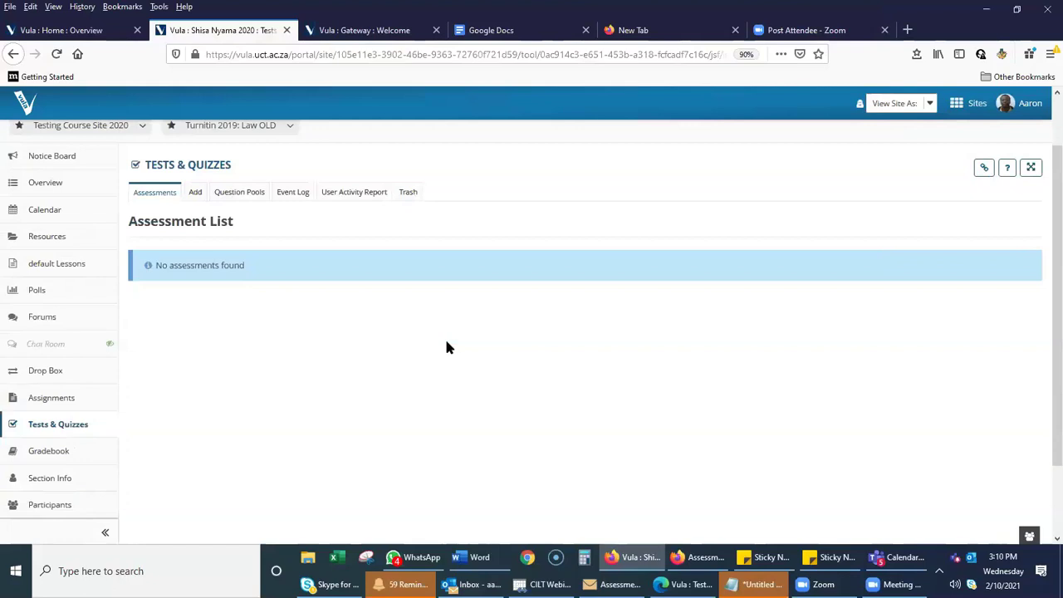
pyautogui.scroll(2, 446, 347)
pyautogui.scroll(-2, 445, 347)
pyautogui.scroll(2, 446, 348)
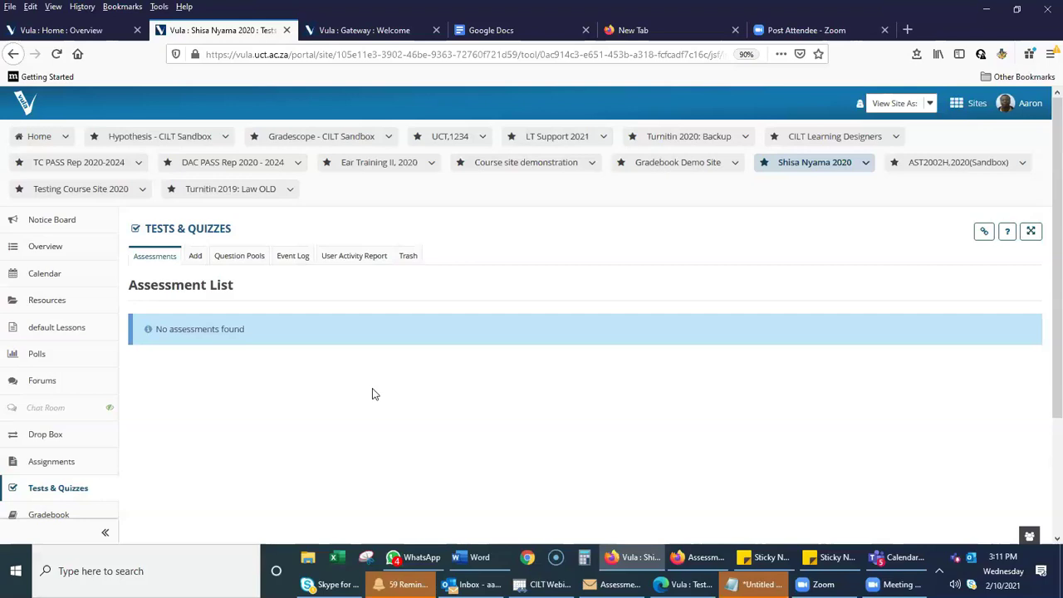
pyautogui.scroll(-2, 246, 443)
pyautogui.scroll(-1, 245, 443)
pyautogui.scroll(3, 254, 427)
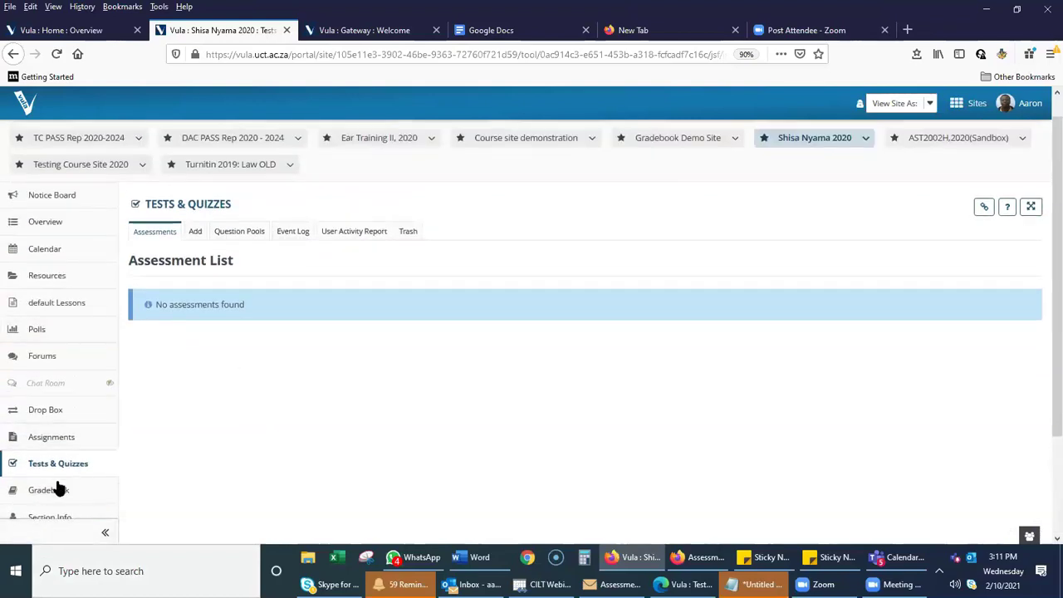
# Open the Manage Tools page in Site Setup for Shisa Nyama 2020 and check the Tests & Quizzes entry in the General tools
pyautogui.scroll(-3, 180, 441)
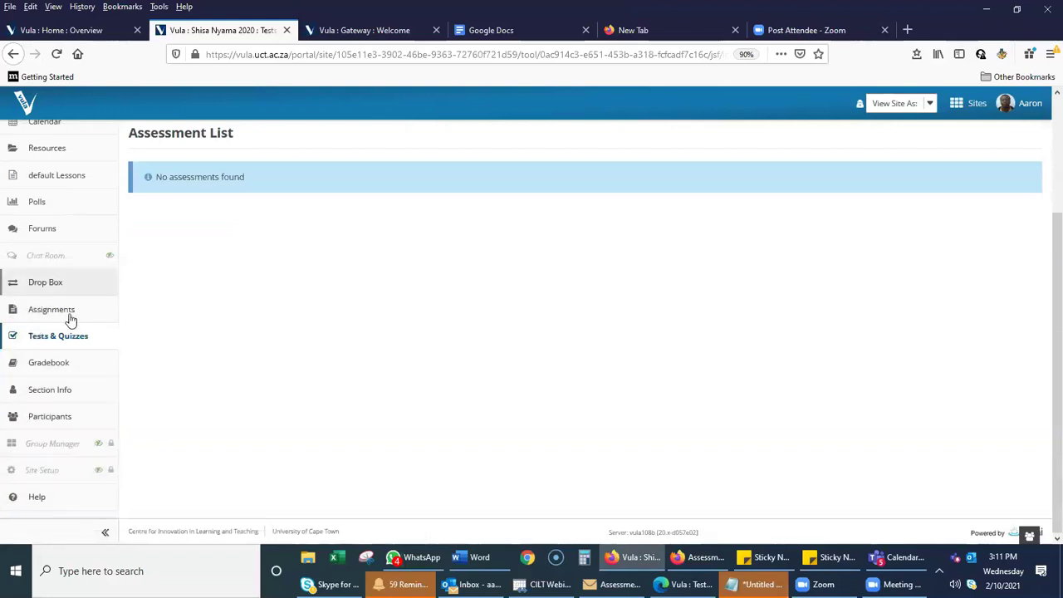
pyautogui.click(42, 471)
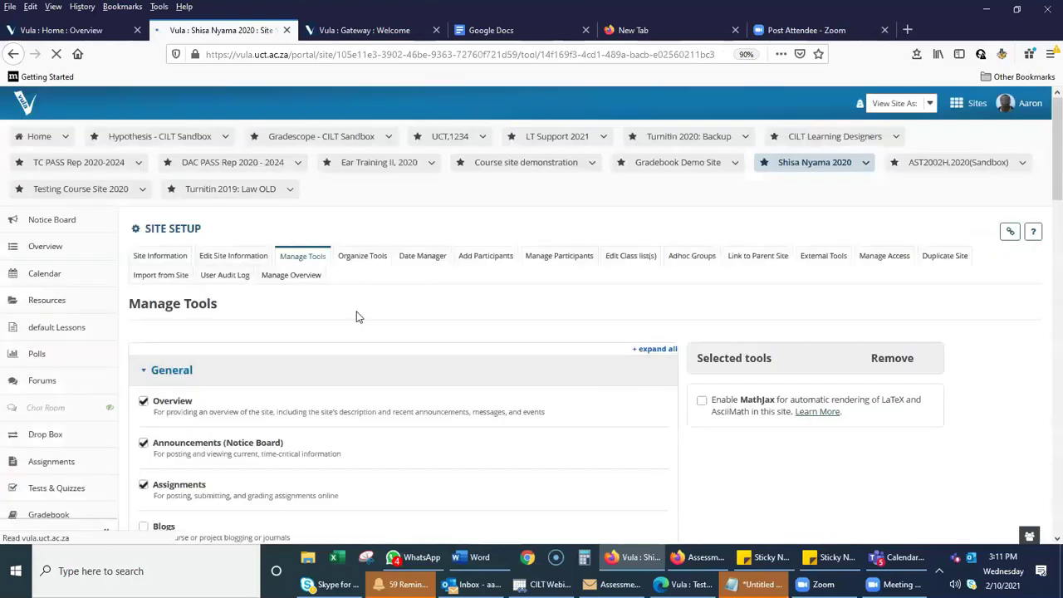
pyautogui.scroll(-1, 341, 290)
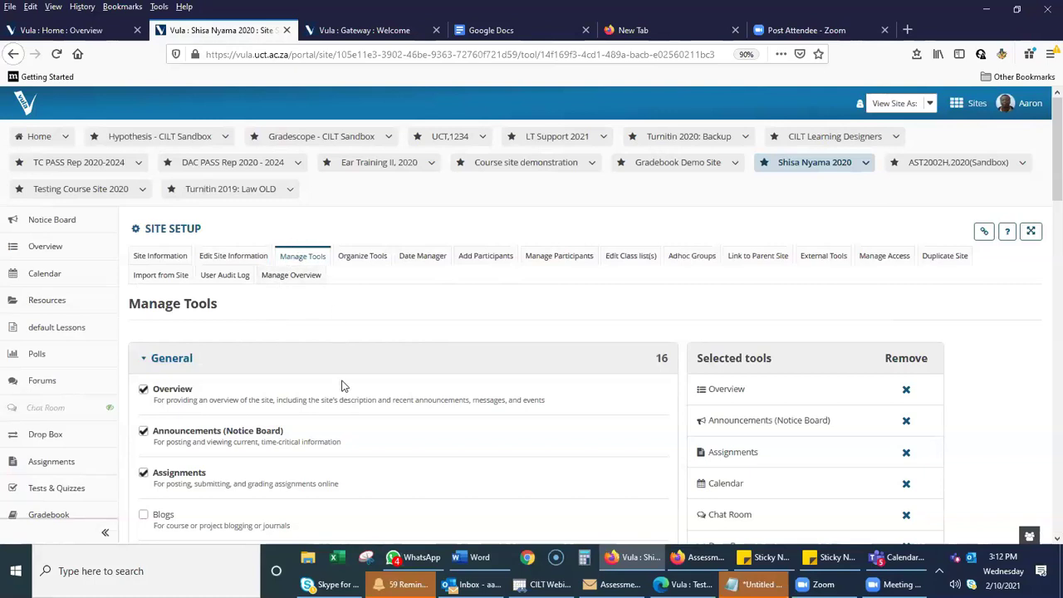
pyautogui.scroll(-5, 342, 339)
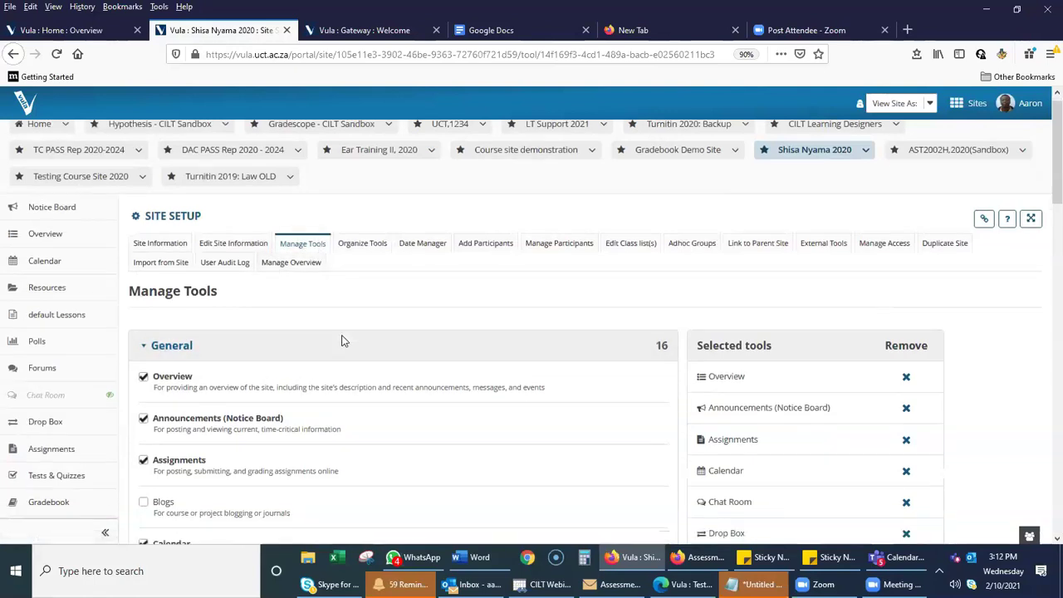
pyautogui.scroll(-3, 342, 336)
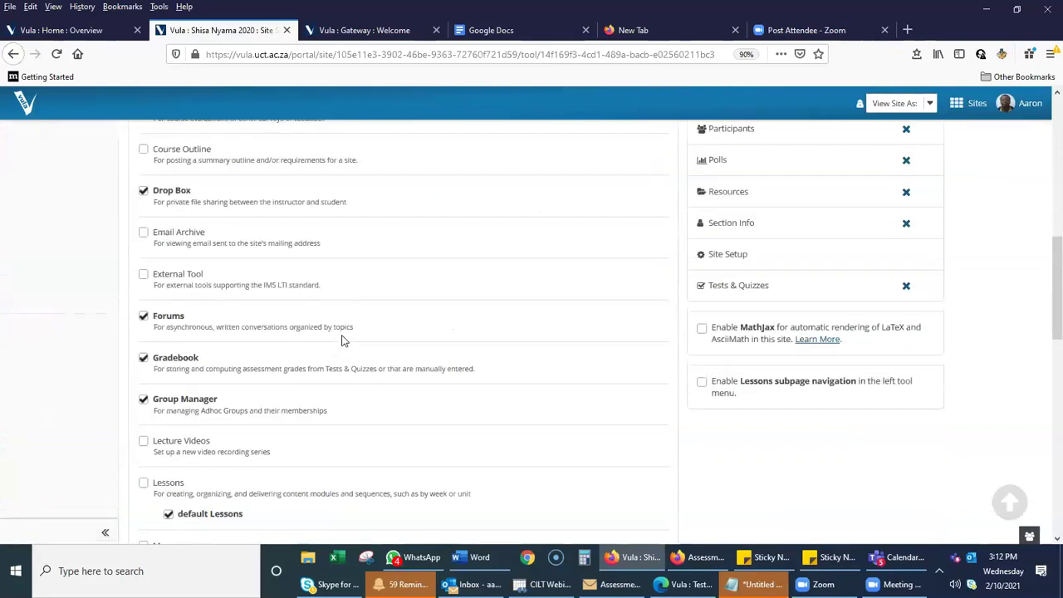
pyautogui.scroll(-5, 342, 339)
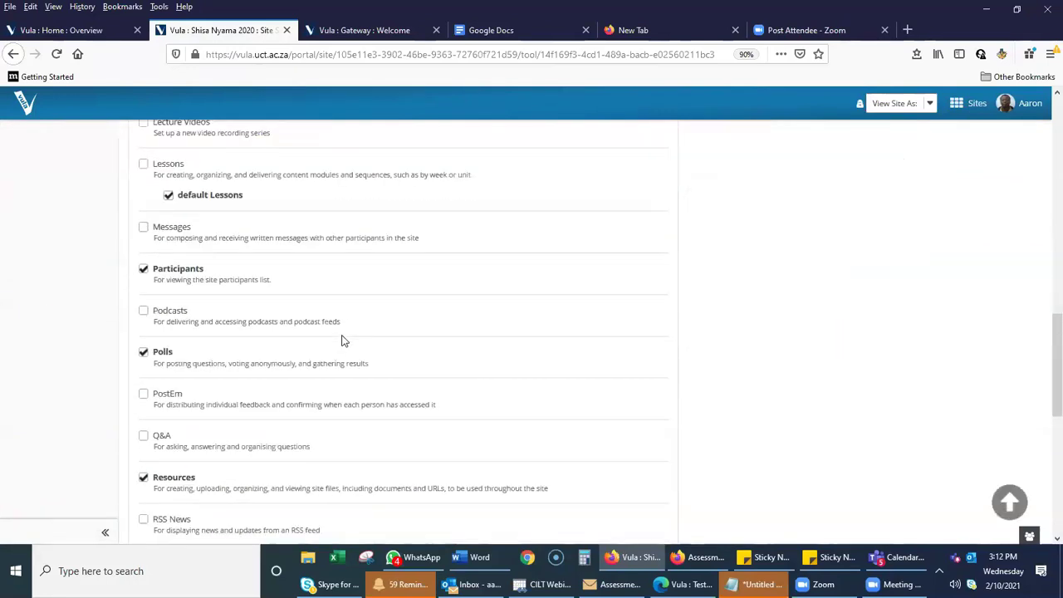
pyautogui.scroll(-6, 342, 339)
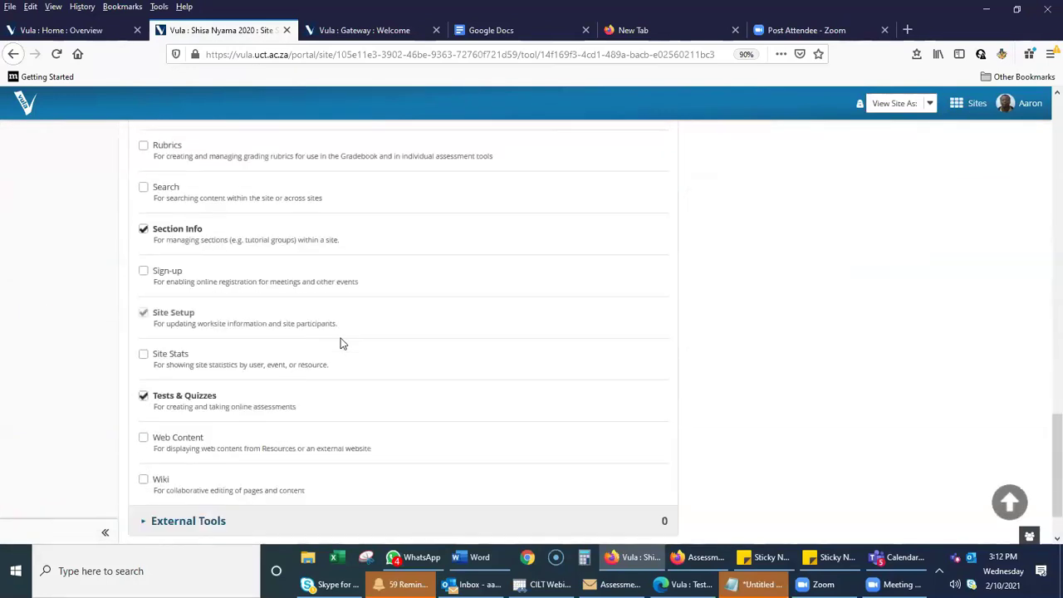
pyautogui.scroll(-1, 340, 343)
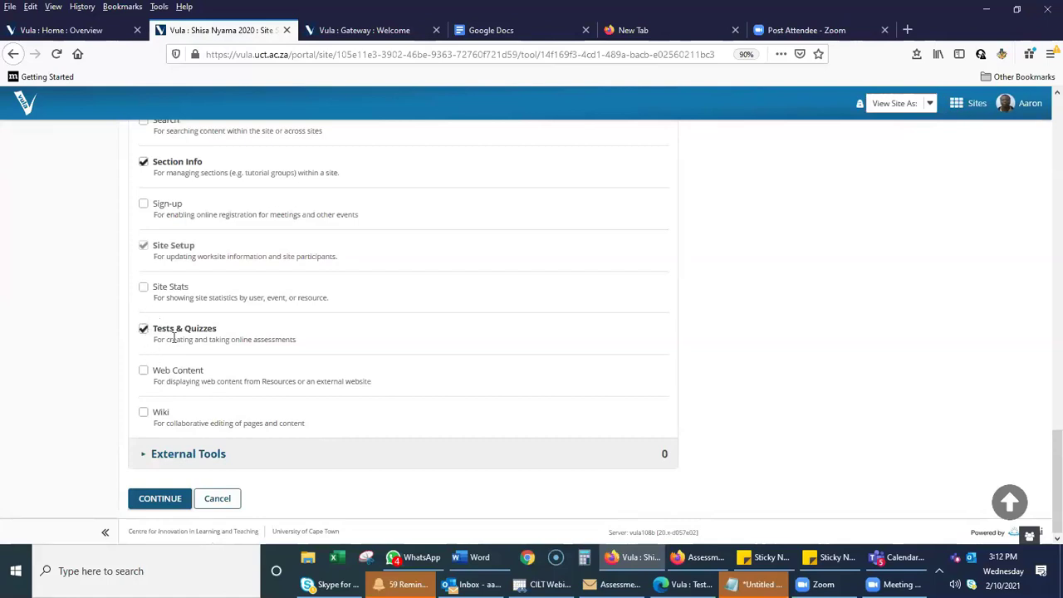
# Submit the site's tool selection with Tests & Quizzes included and finish the site tools edits
pyautogui.click(155, 505)
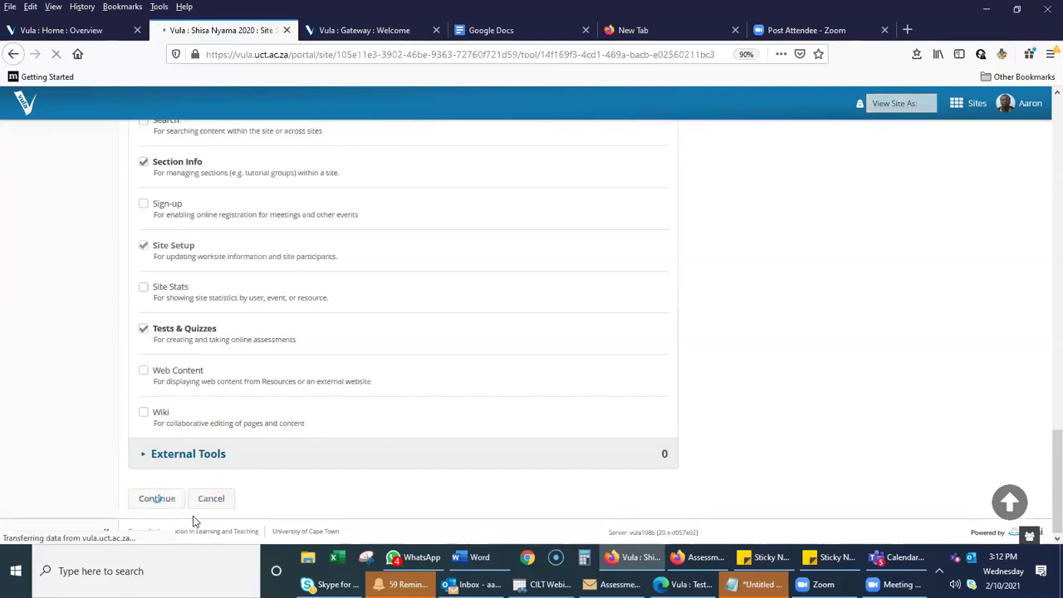
pyautogui.scroll(-3, 326, 430)
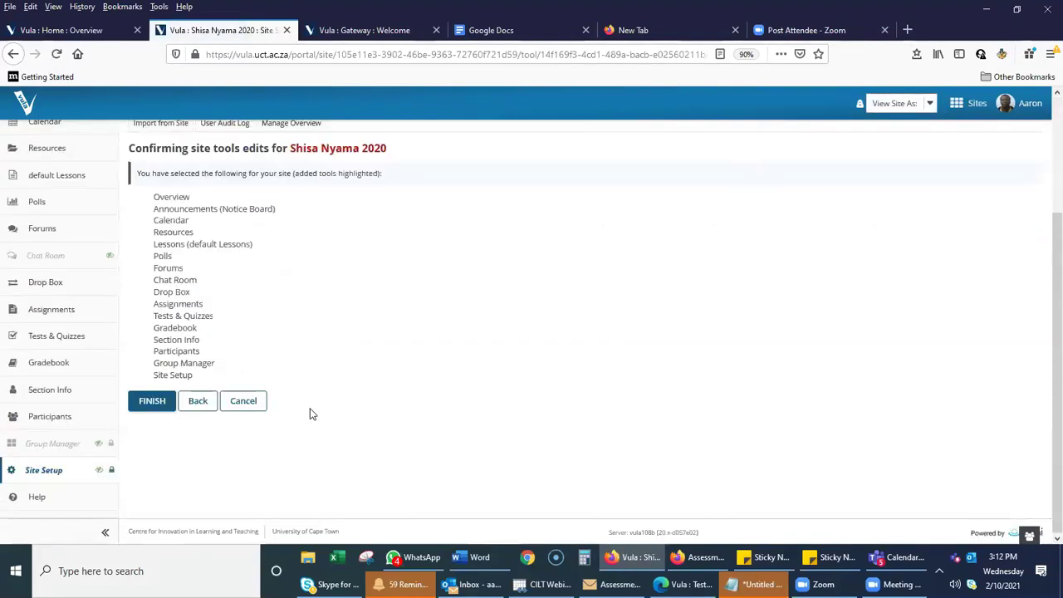
pyautogui.click(152, 402)
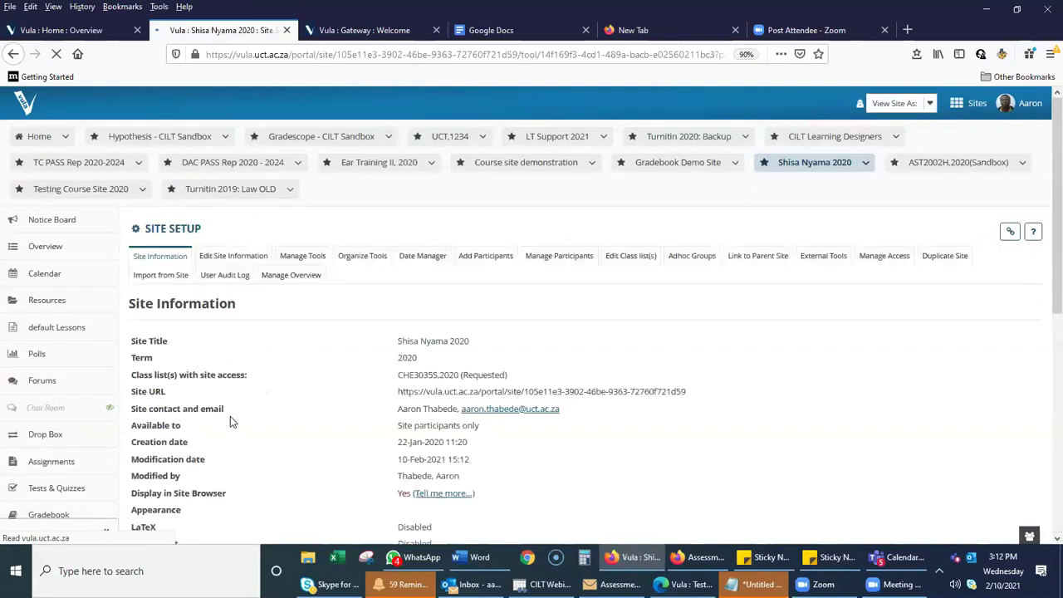
pyautogui.scroll(-3, 230, 418)
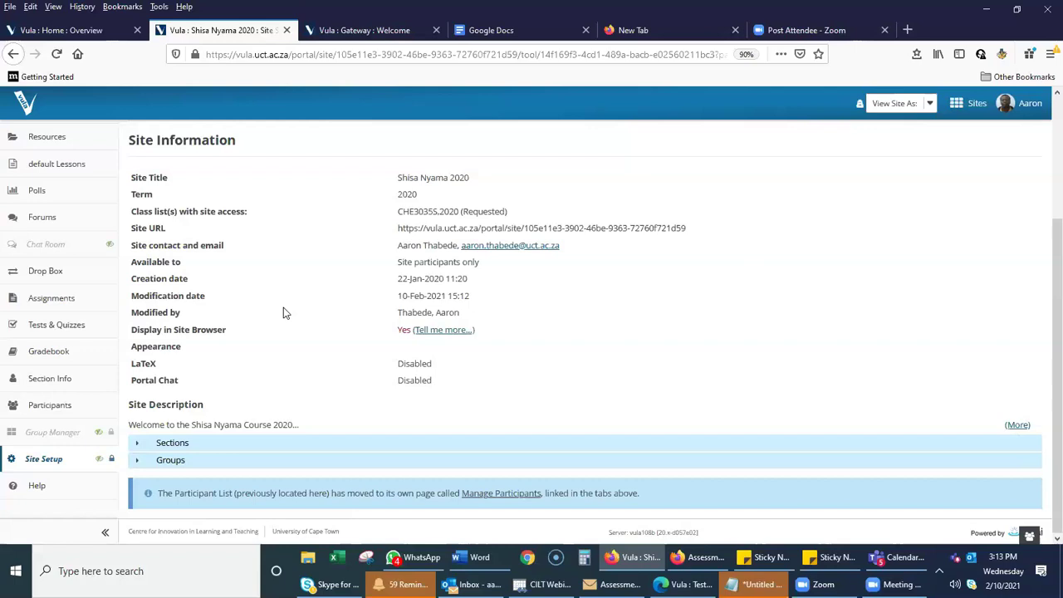
pyautogui.scroll(1, 283, 313)
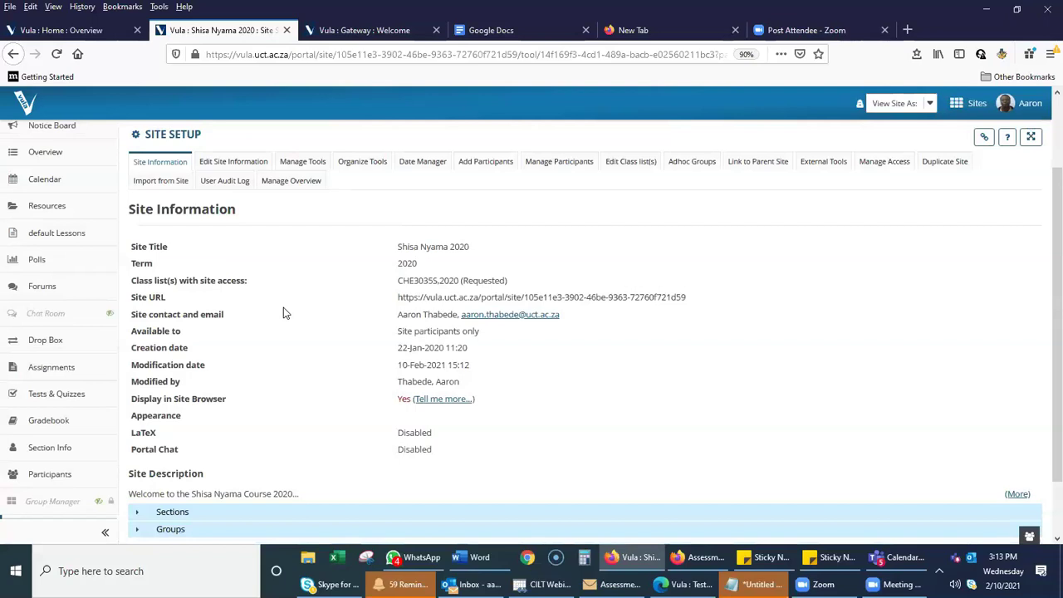
pyautogui.scroll(-1, 257, 355)
pyautogui.scroll(-1, 257, 355)
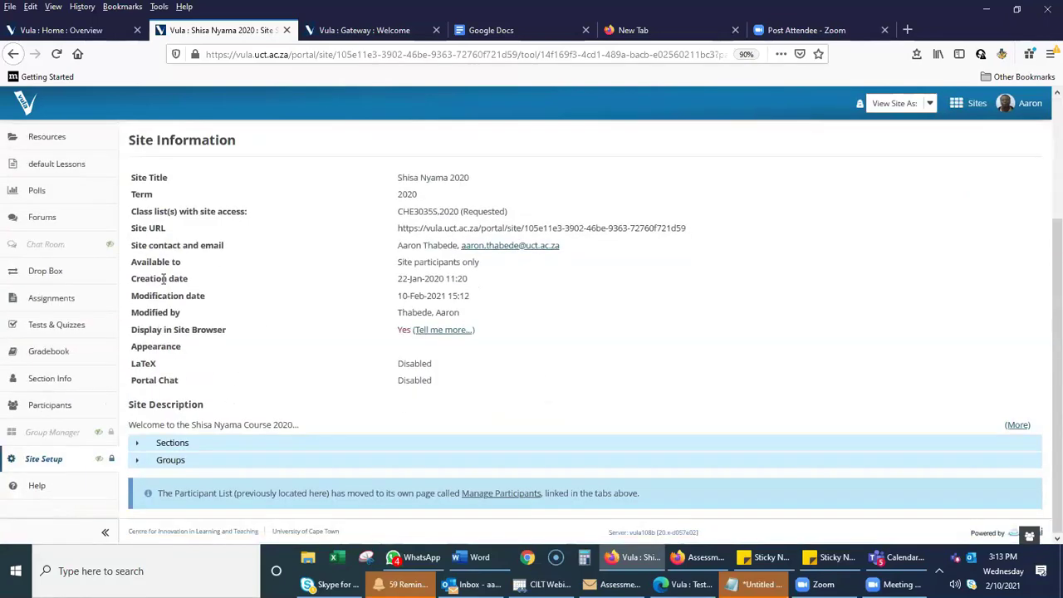
pyautogui.click(46, 456)
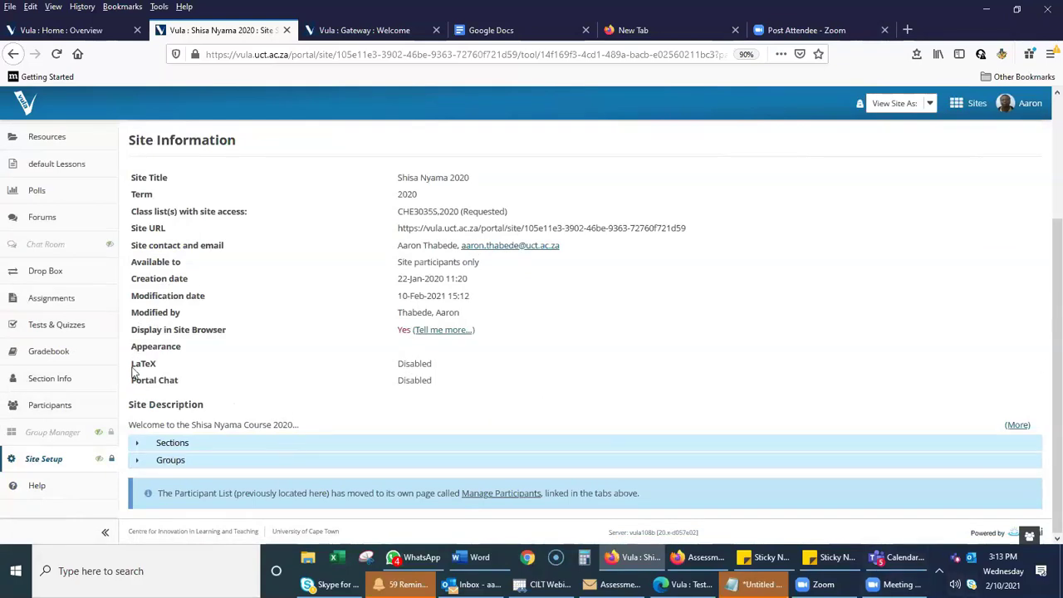
# Create an assessment titled "Test 1" from scratch in Tests & Quizzes, using the assessment builder
pyautogui.scroll(1, 62, 345)
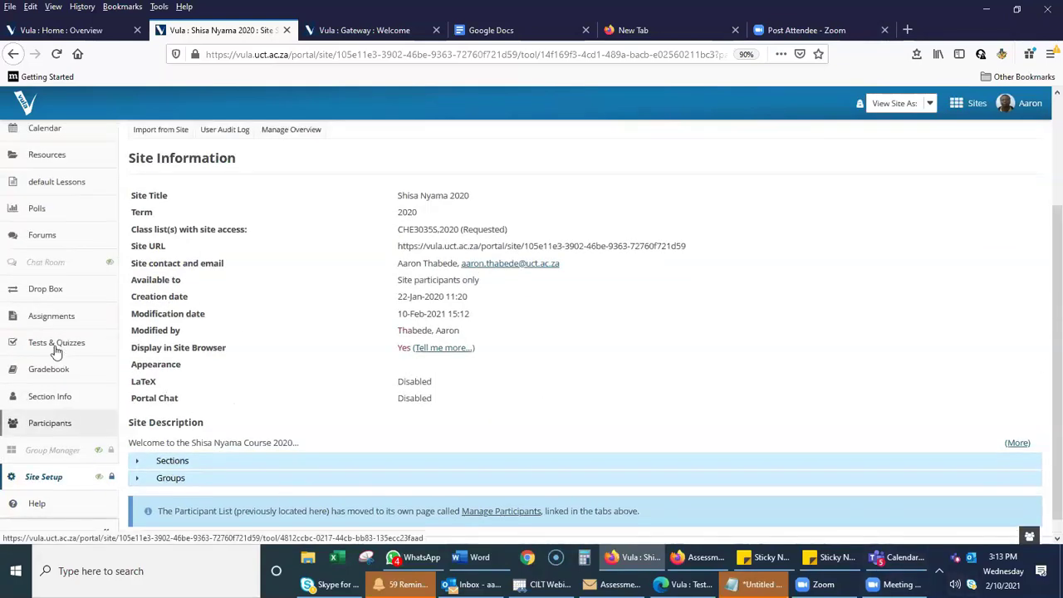
pyautogui.scroll(2, 62, 345)
pyautogui.click(48, 386)
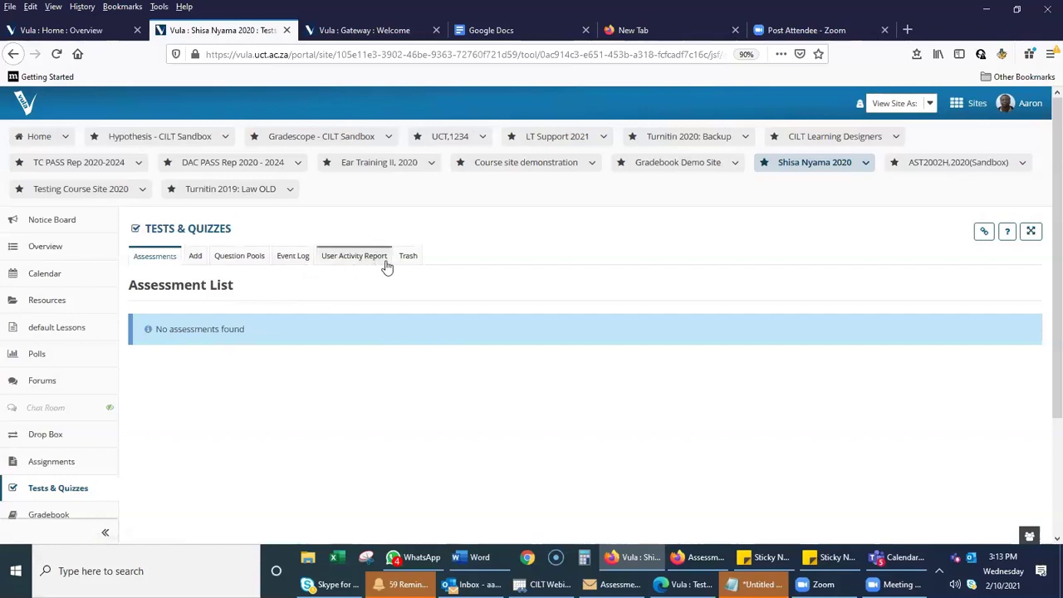
pyautogui.click(196, 256)
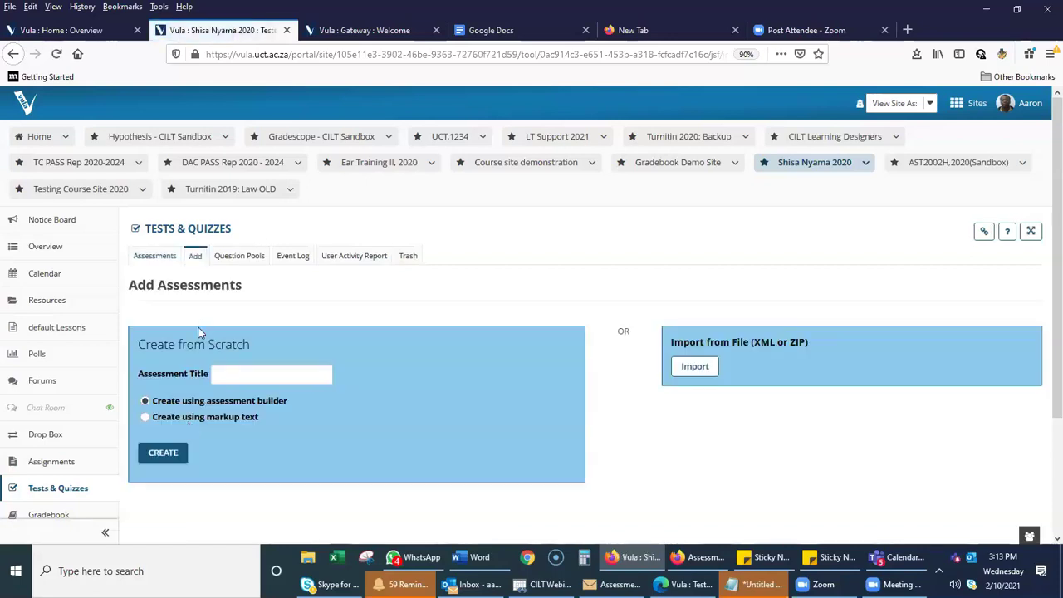
pyautogui.scroll(-2, 339, 373)
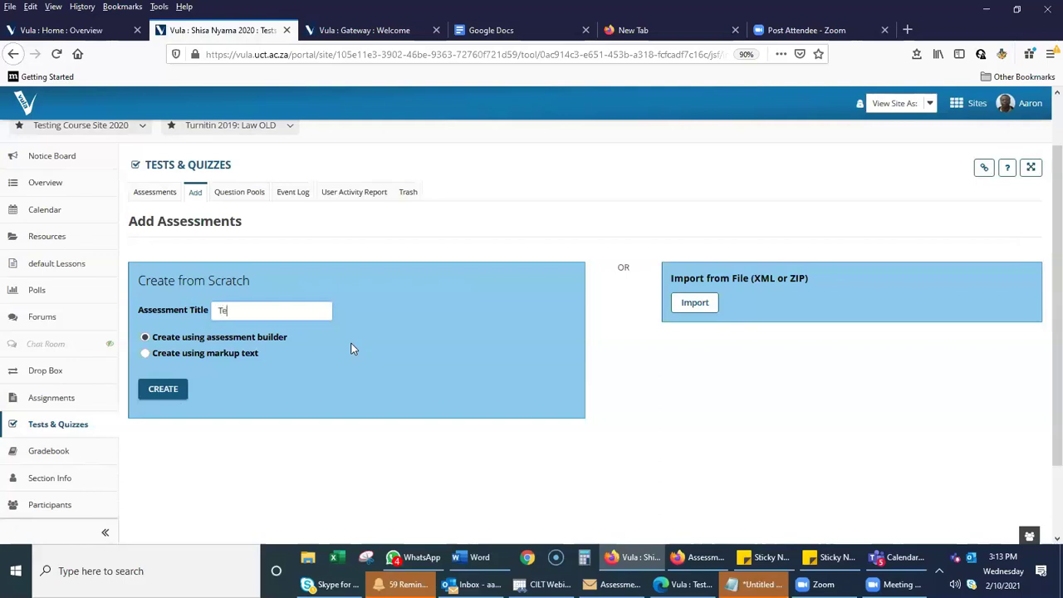
pyautogui.write('st 1')
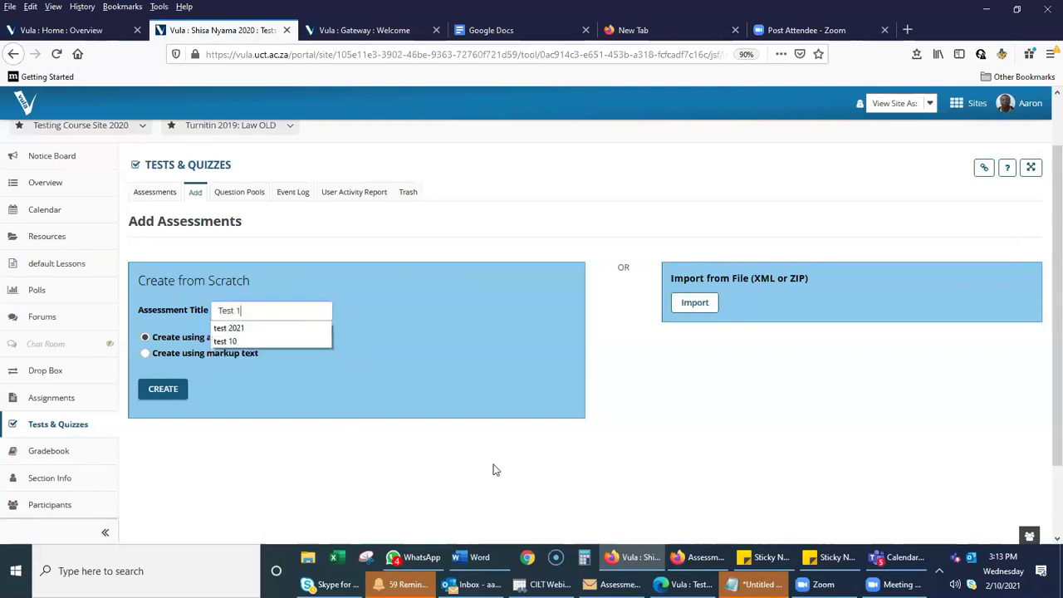
pyautogui.click(153, 391)
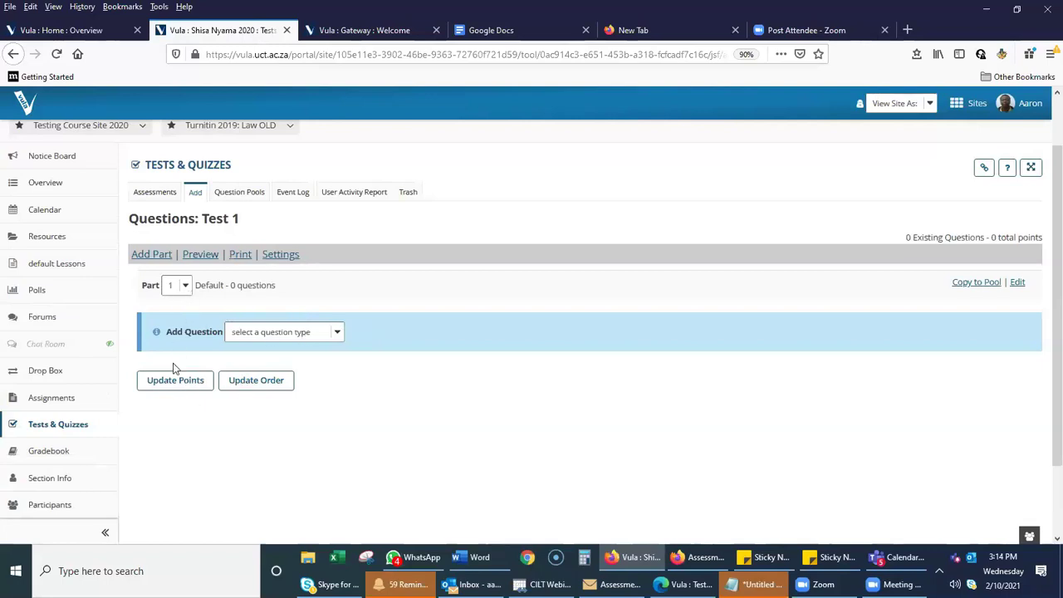
# Add a Multiple Choice question to Part 1 of the Test 1 assessment
pyautogui.click(337, 334)
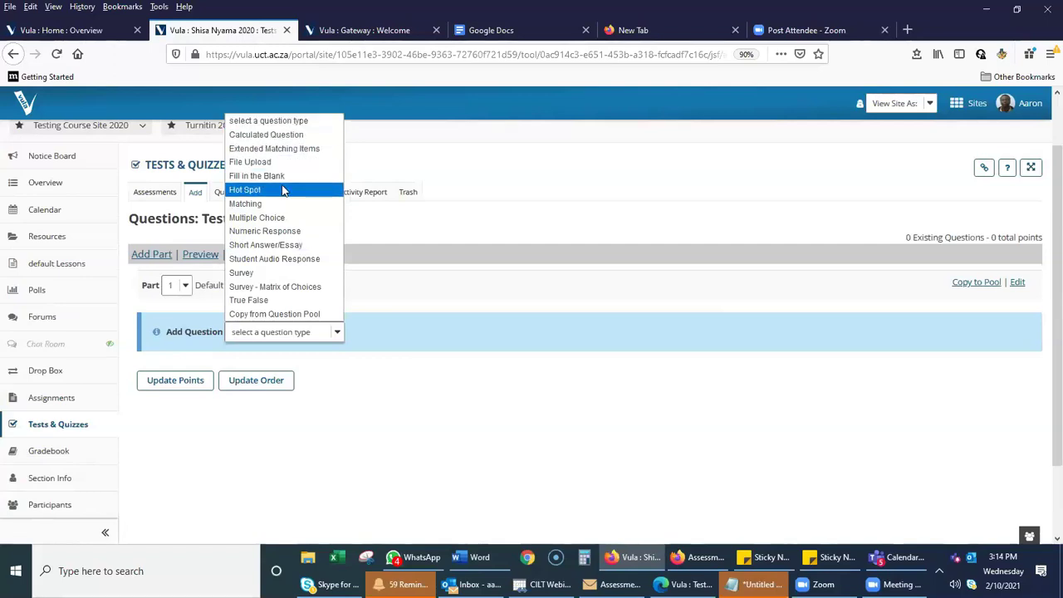
pyautogui.click(273, 218)
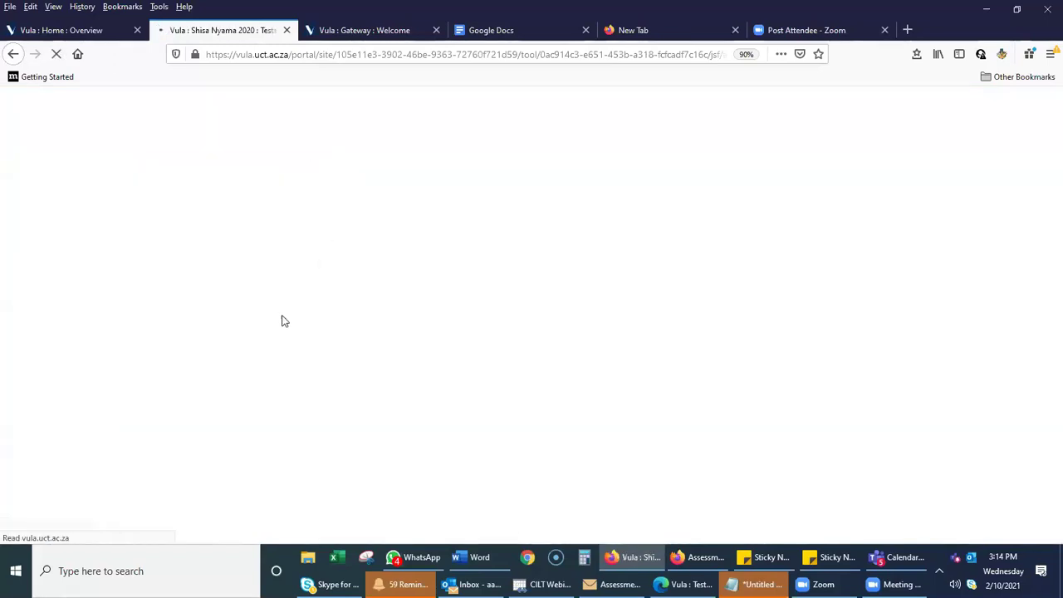
pyautogui.scroll(-2, 7, 270)
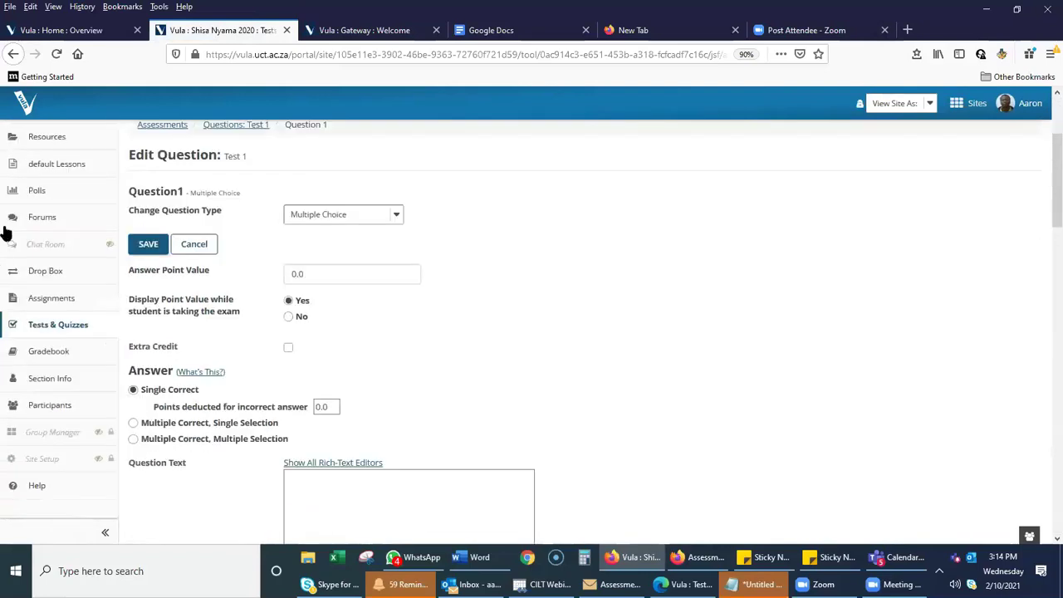
# Examine the multiple-choice question form: point value, answer type, question text, attachments, and the answer and feedback fields for each option
pyautogui.scroll(-3, 345, 271)
pyautogui.scroll(3, 345, 270)
pyautogui.scroll(-2, 345, 271)
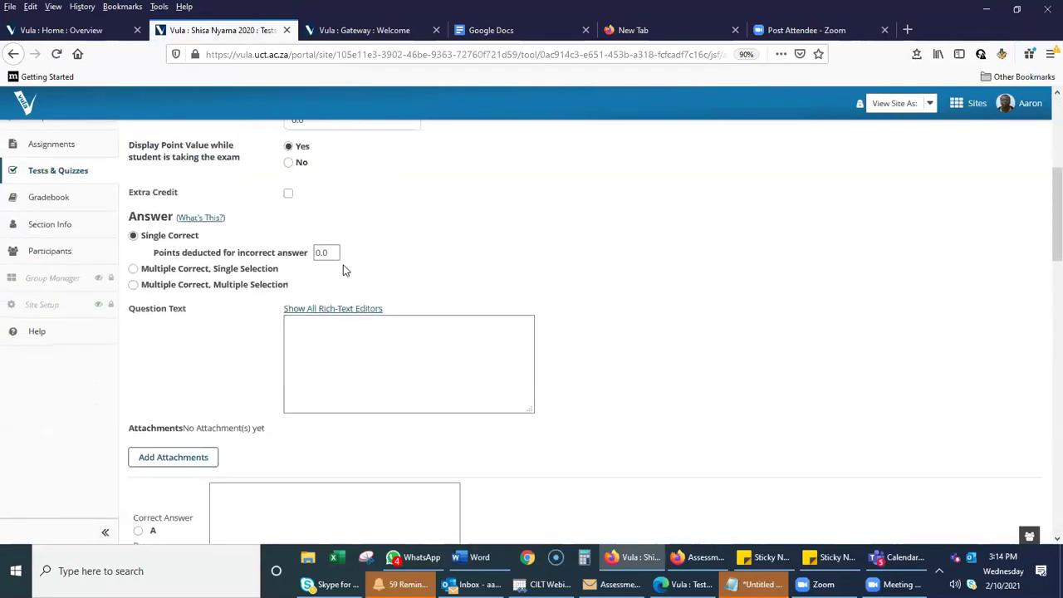
pyautogui.scroll(1, 344, 271)
pyautogui.scroll(1, 345, 271)
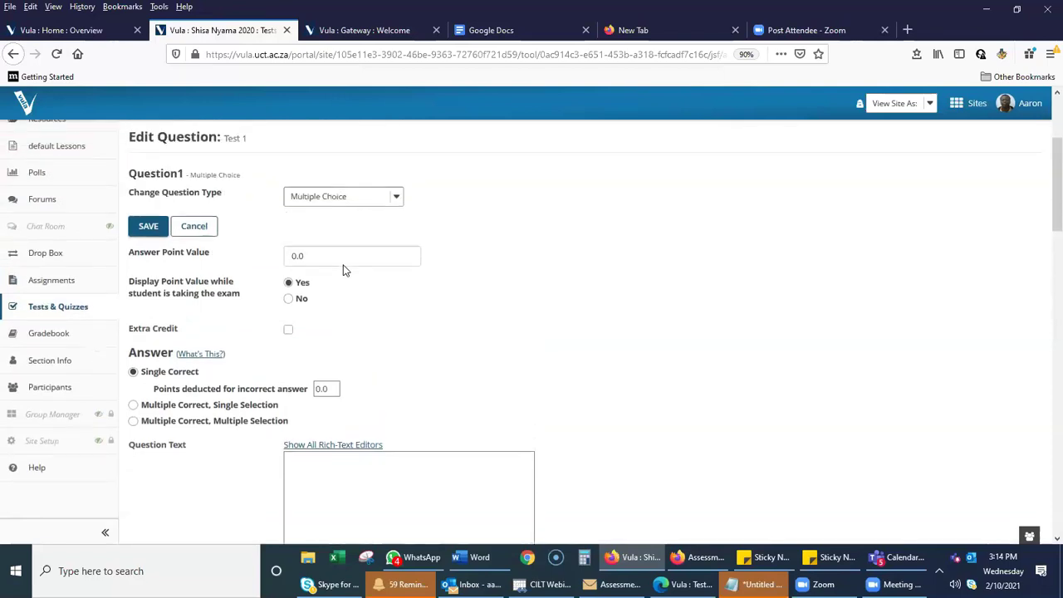
pyautogui.scroll(1, 345, 271)
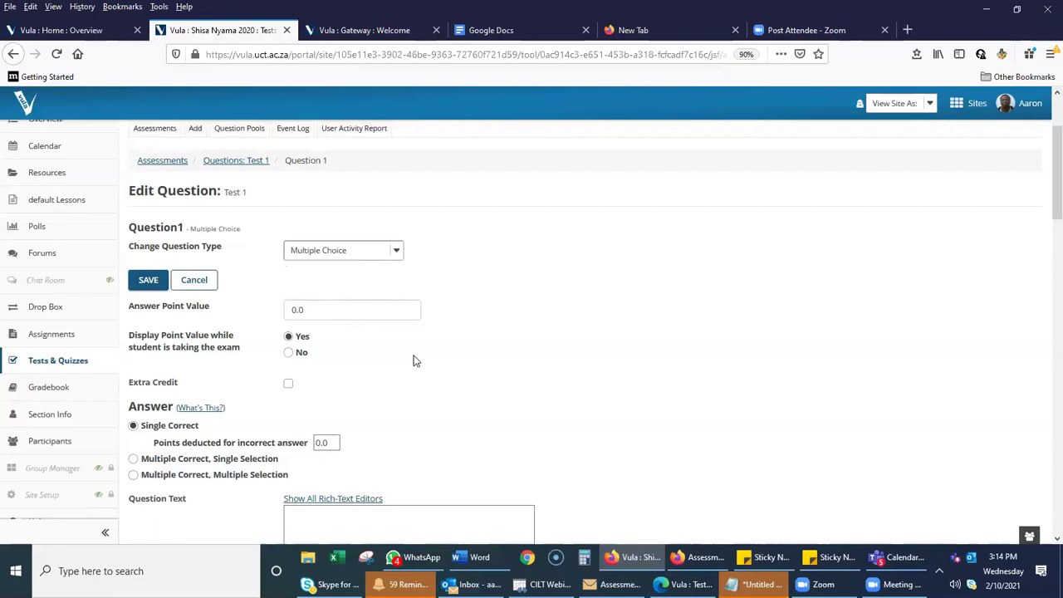
pyautogui.scroll(-2, 415, 361)
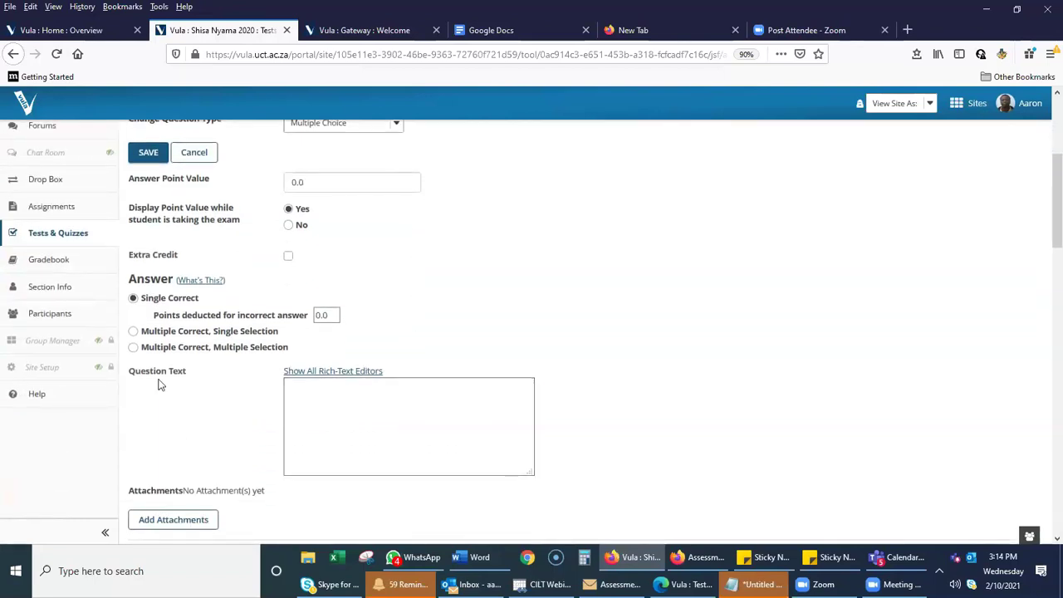
pyautogui.click(329, 404)
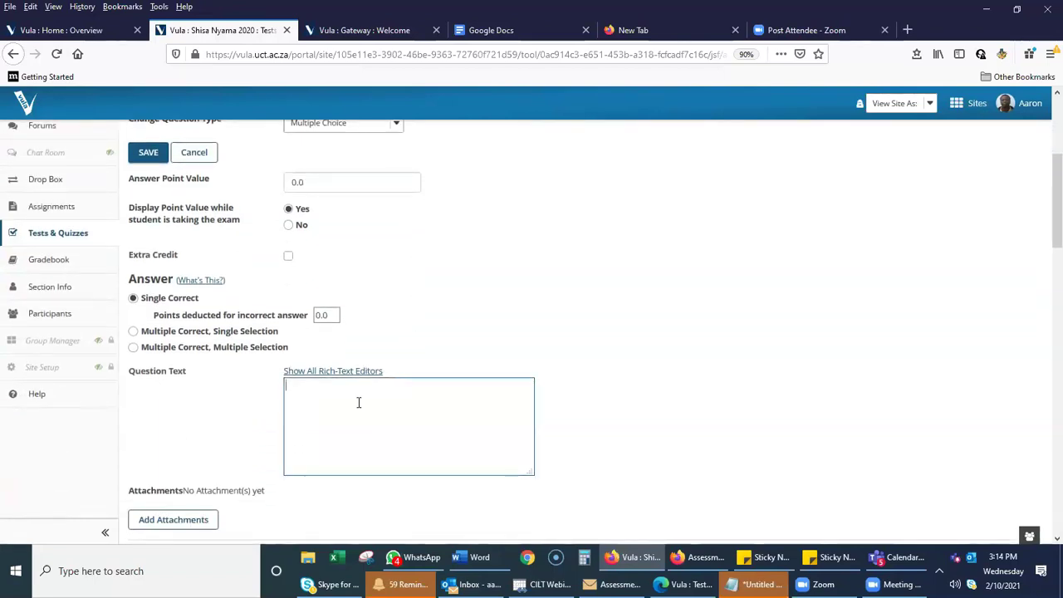
pyautogui.scroll(-4, 359, 402)
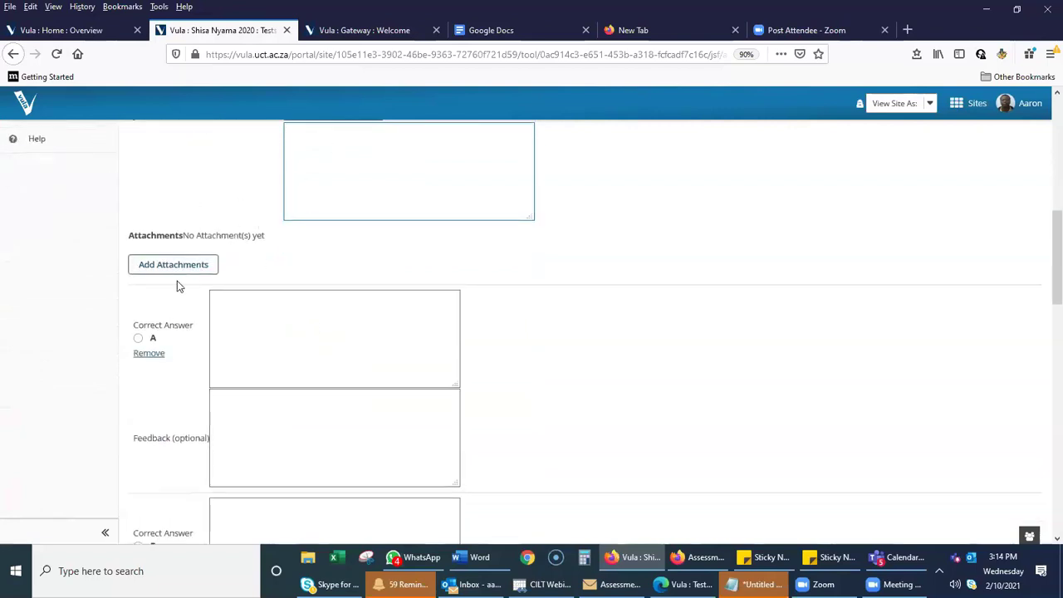
pyautogui.scroll(-1, 558, 384)
pyautogui.scroll(-2, 556, 385)
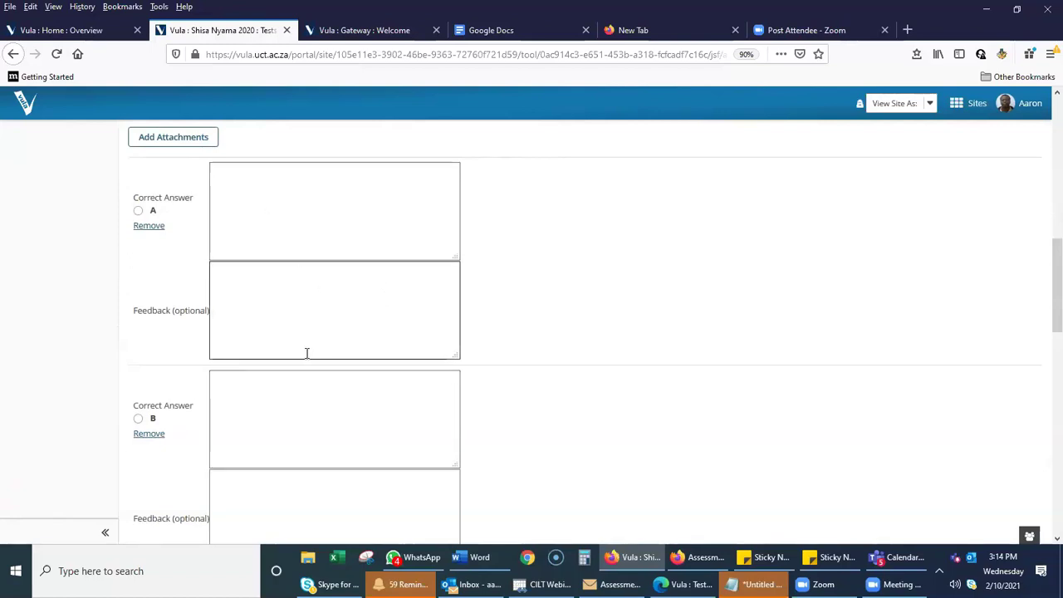
# Examine the rest of the multiple-choice question form: additional answers, randomizing, rationale, part and question pool assignment, and correct/incorrect answer feedback
pyautogui.scroll(-1, 291, 296)
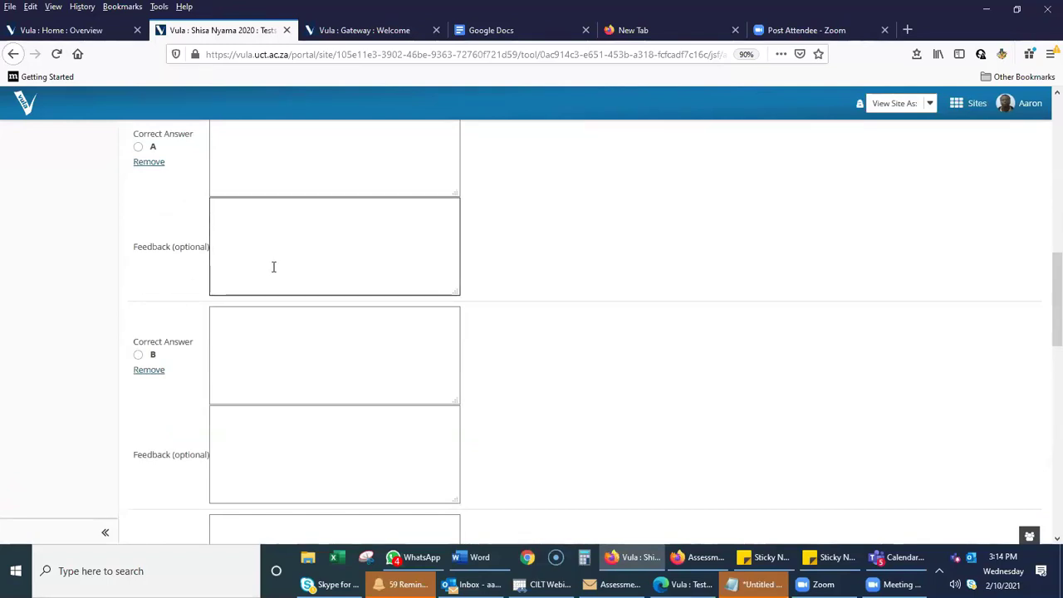
pyautogui.scroll(-1, 273, 267)
pyautogui.scroll(3, 273, 267)
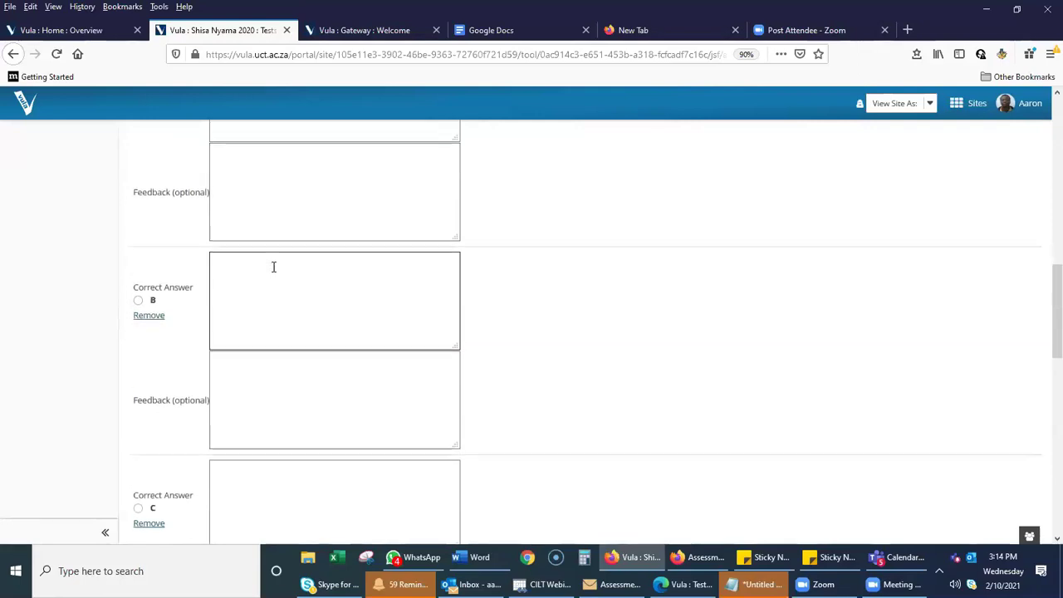
pyautogui.scroll(1, 240, 291)
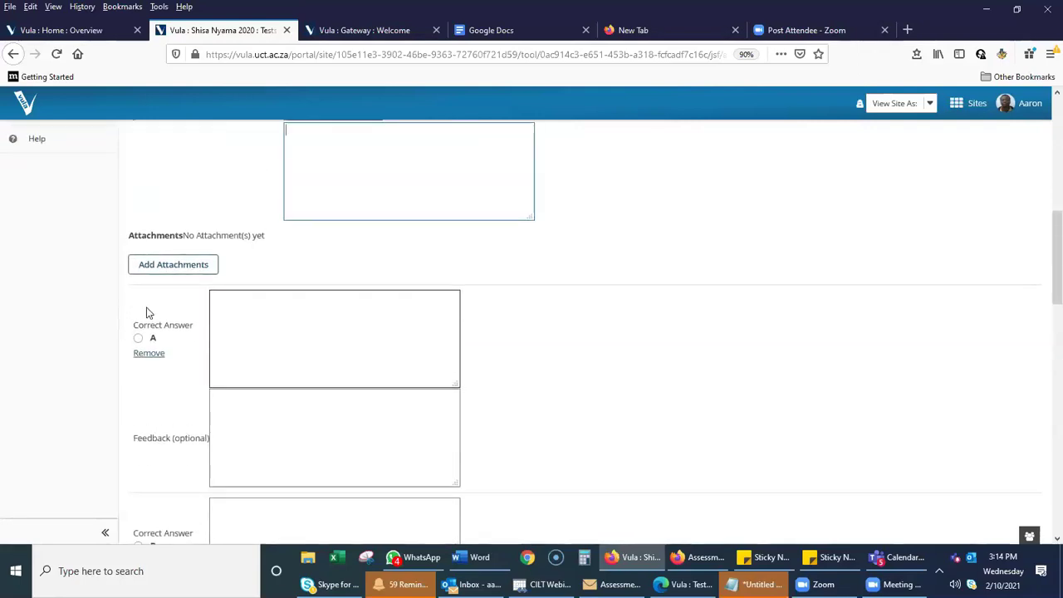
pyautogui.scroll(-3, 146, 382)
pyautogui.scroll(-4, 155, 396)
pyautogui.scroll(-4, 195, 465)
pyautogui.scroll(-2, 237, 398)
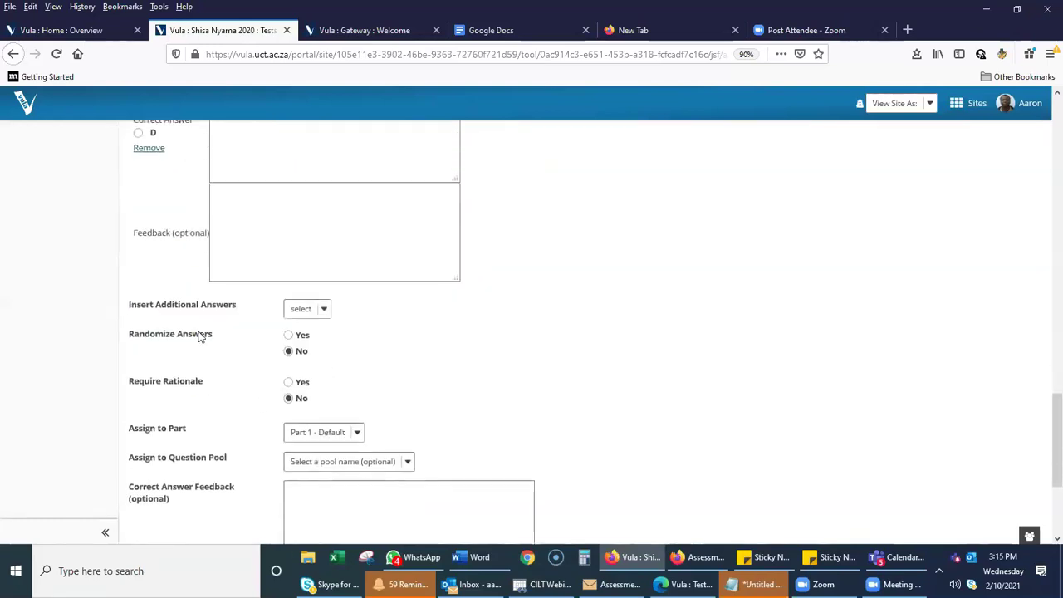
pyautogui.scroll(-1, 372, 319)
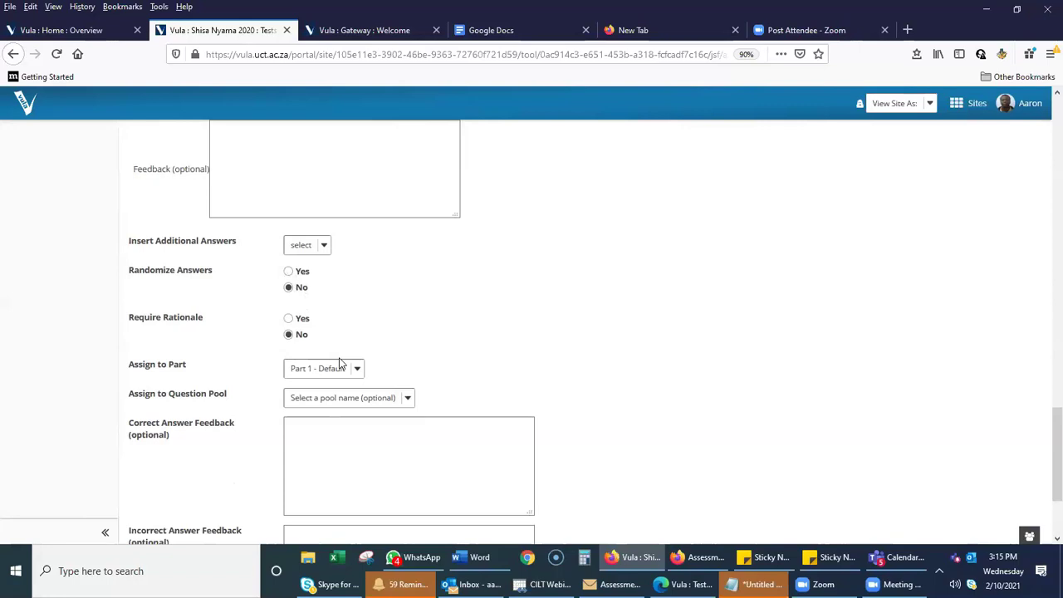
pyautogui.scroll(-3, 339, 363)
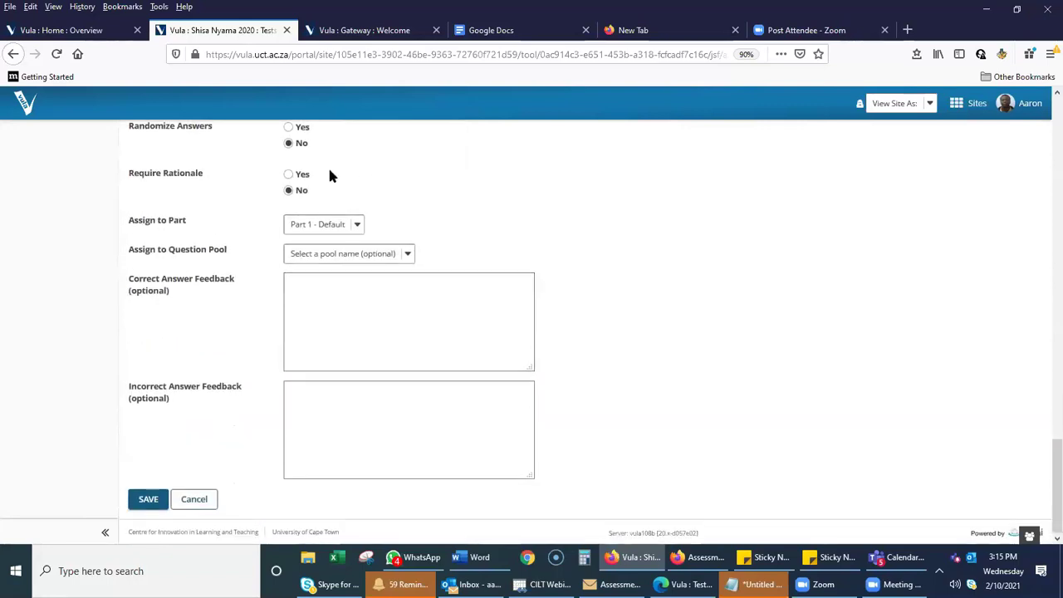
pyautogui.click(329, 317)
pyautogui.click(151, 501)
pyautogui.scroll(5, 566, 288)
pyautogui.scroll(15, 568, 292)
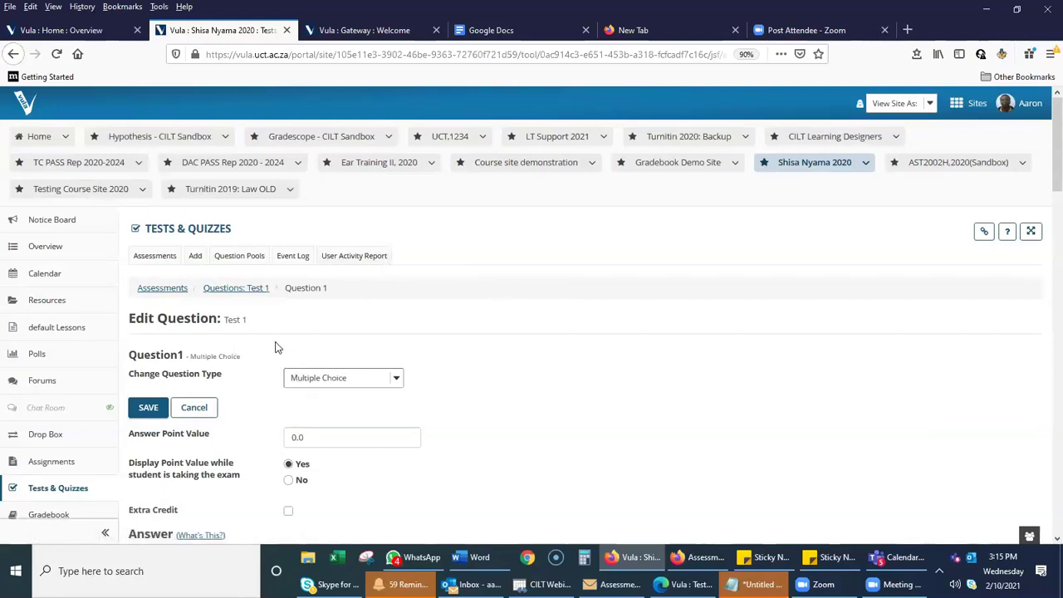
# Open the site's Question Pools and review the options for adding, importing and transferring pools
pyautogui.click(239, 258)
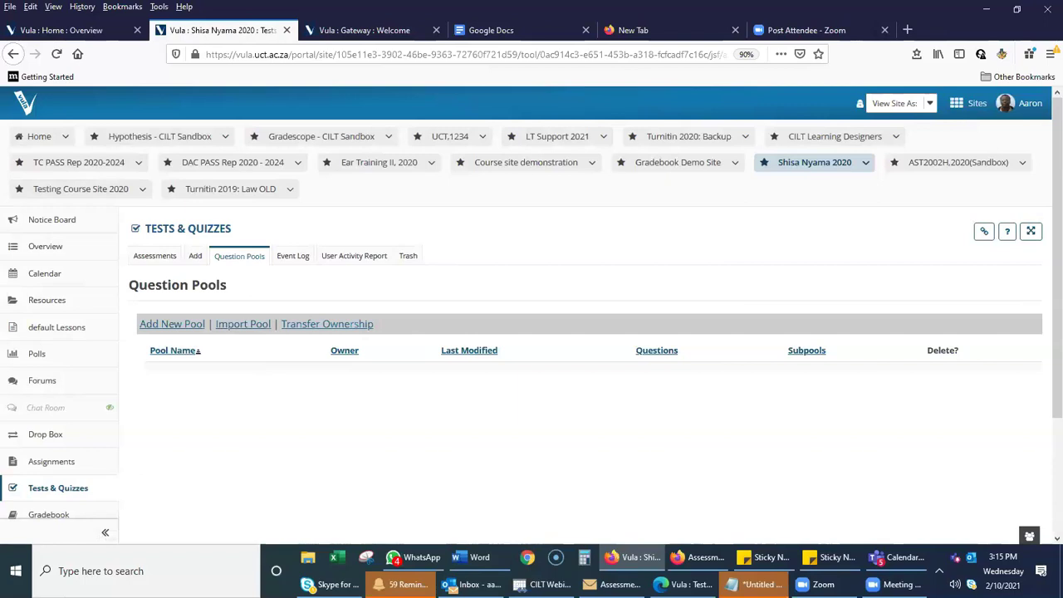
pyautogui.scroll(-3, 303, 350)
pyautogui.scroll(3, 113, 326)
pyautogui.scroll(-2, 111, 339)
pyautogui.scroll(-1, 110, 339)
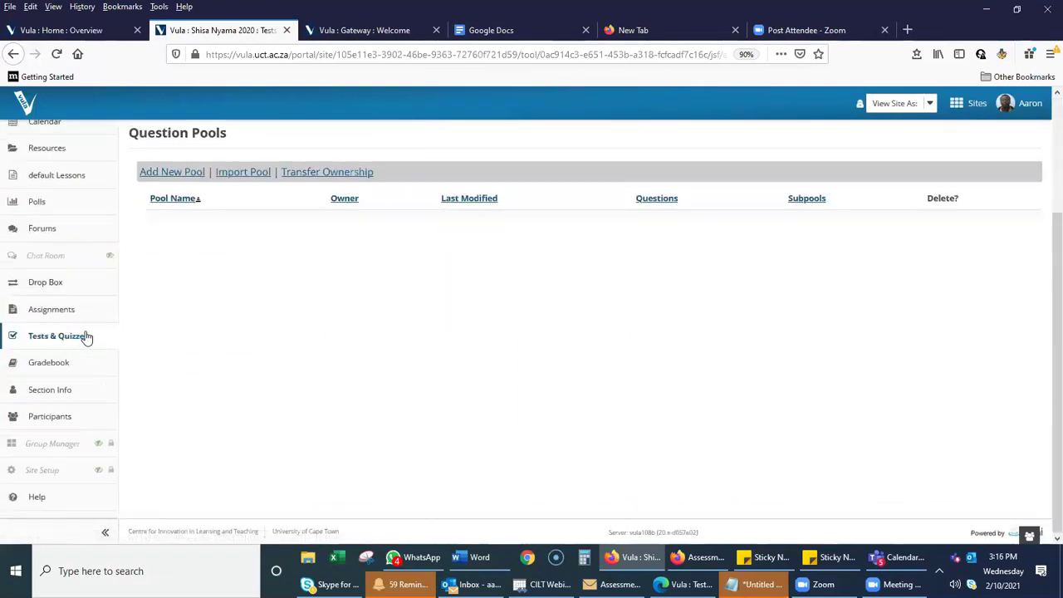
pyautogui.scroll(3, 254, 314)
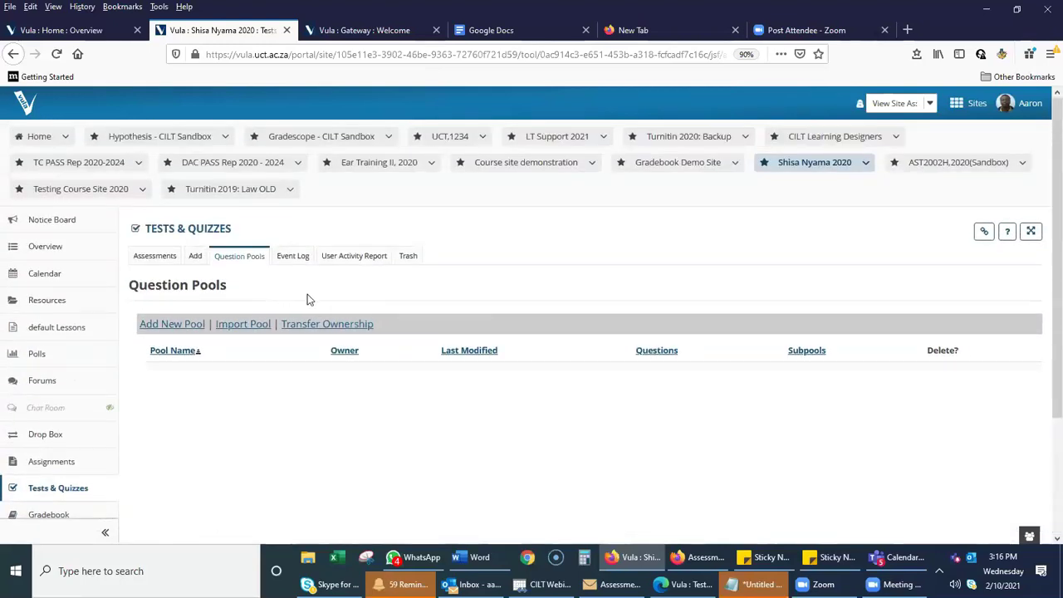
pyautogui.scroll(-2, 243, 379)
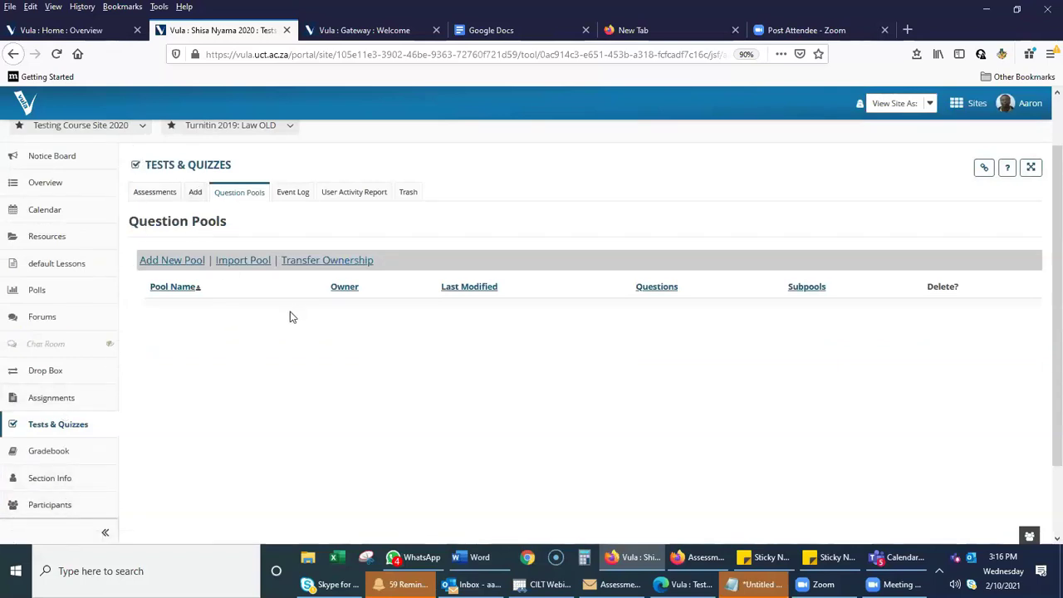
pyautogui.scroll(2, 150, 125)
# Return to the assessment list and open the settings of the draft Test 1 assessment
pyautogui.click(154, 254)
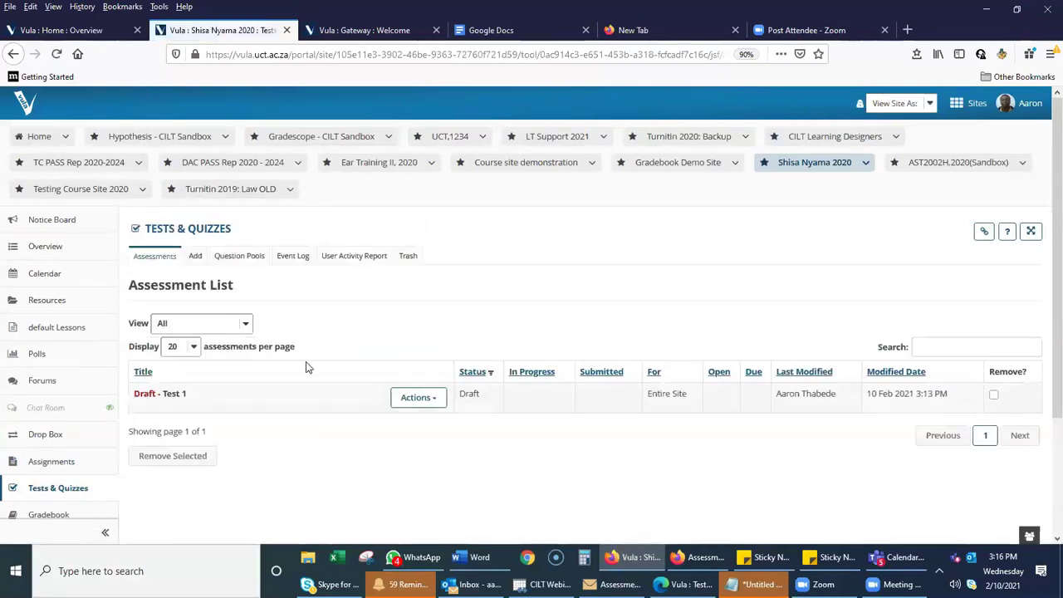
pyautogui.scroll(-2, 301, 369)
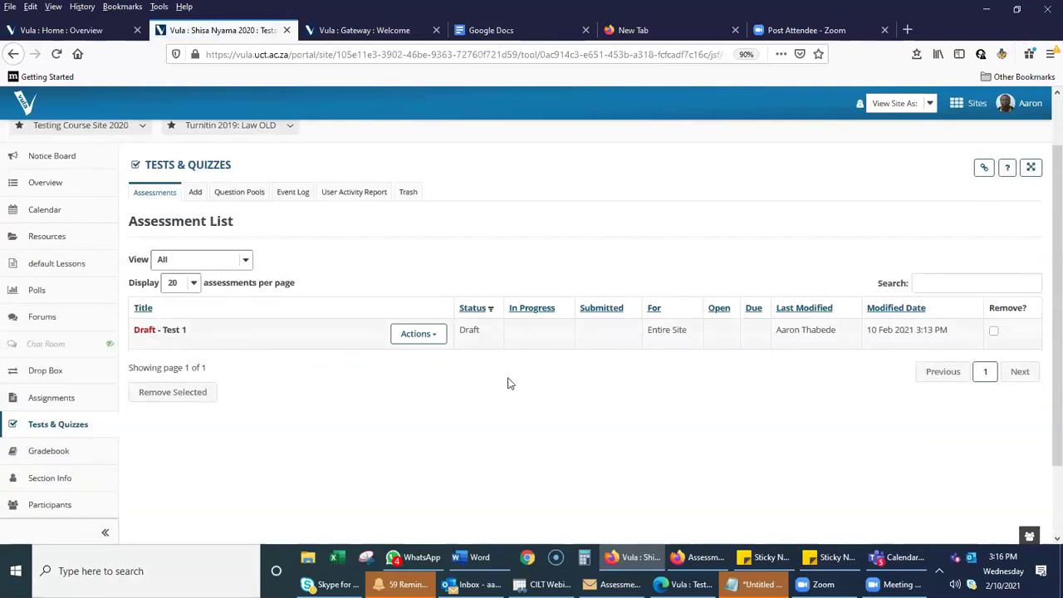
pyautogui.click(435, 339)
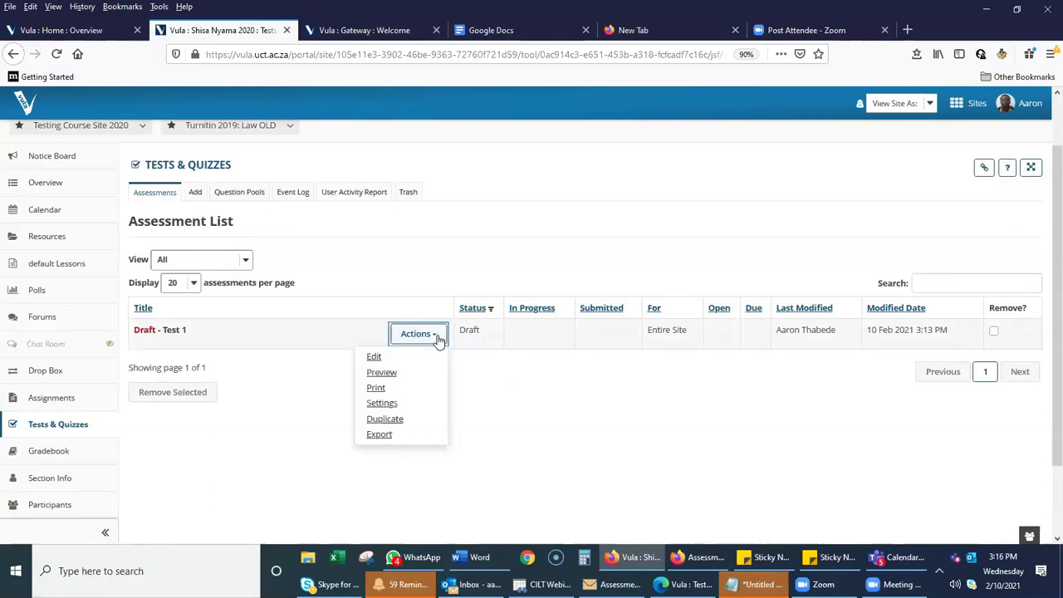
pyautogui.click(384, 404)
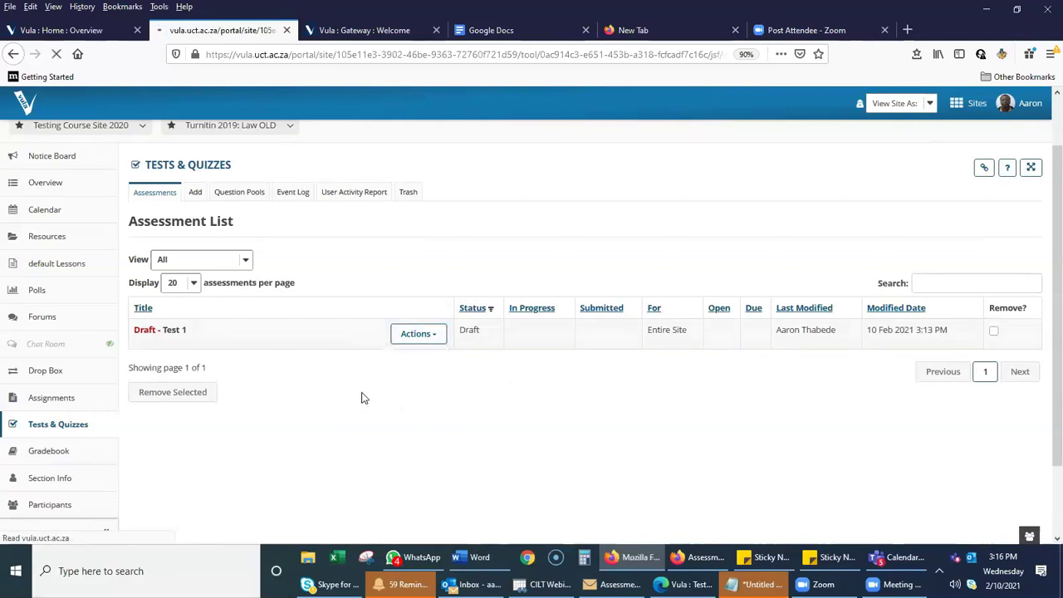
# Look over the Test 1 settings and review the About this Assessment section with its title, description, honor pledge and attachments
pyautogui.scroll(-5, 455, 393)
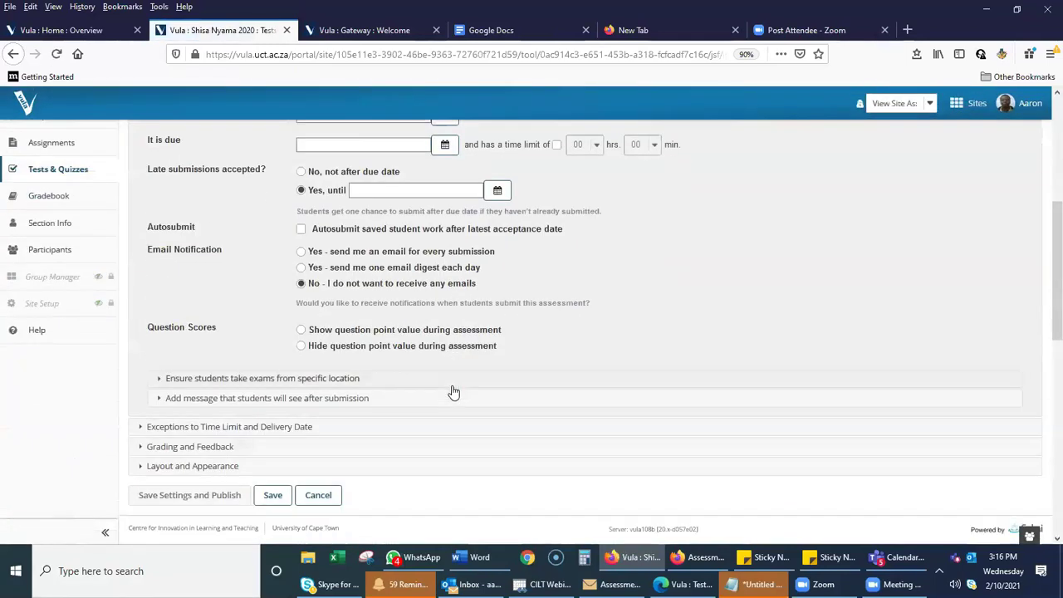
pyautogui.scroll(3, 454, 392)
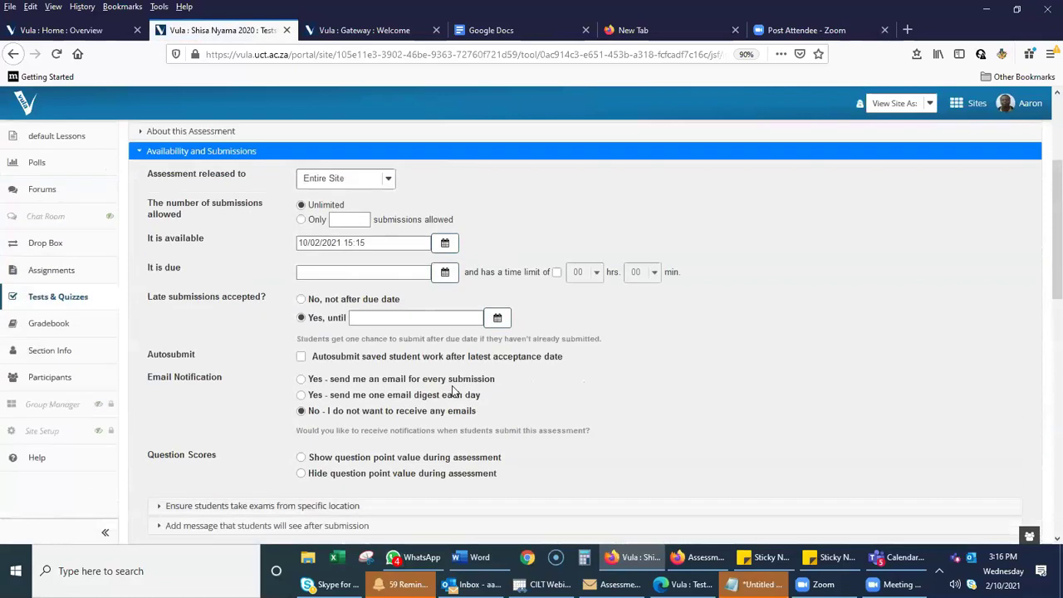
pyautogui.scroll(2, 293, 305)
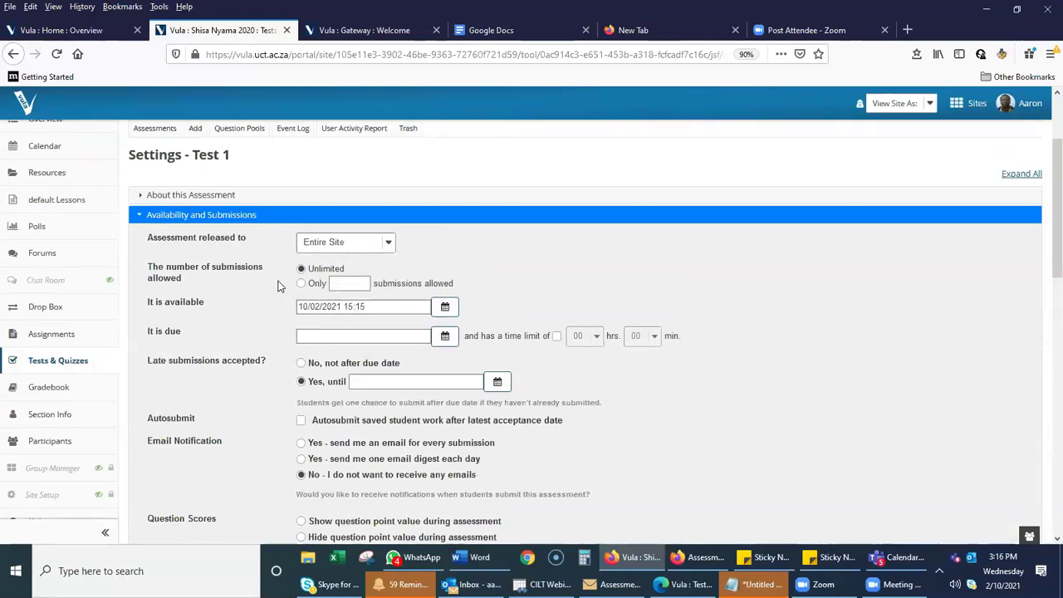
pyautogui.click(194, 195)
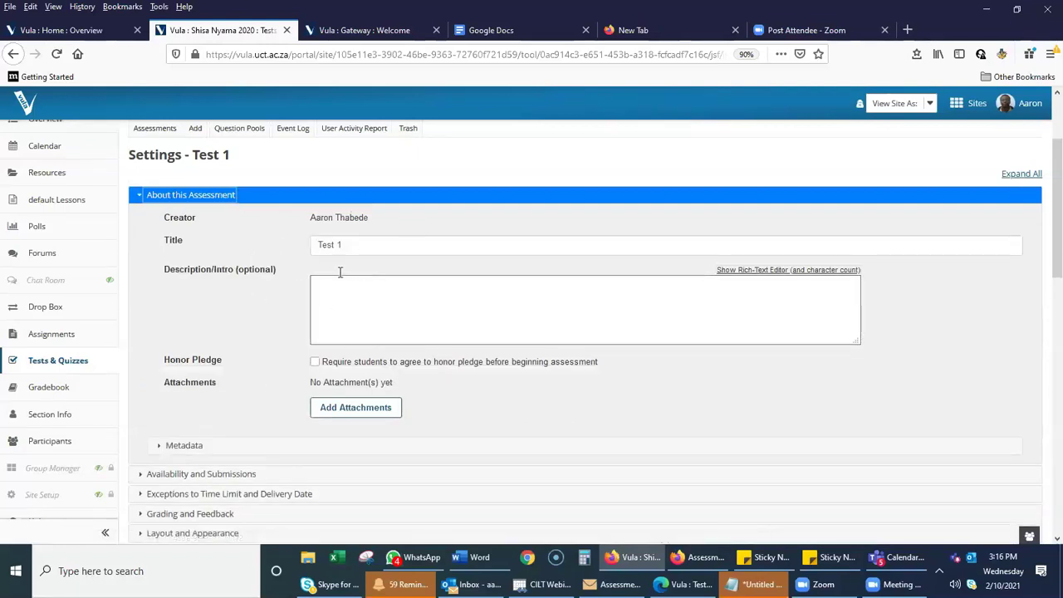
pyautogui.scroll(-4, 361, 428)
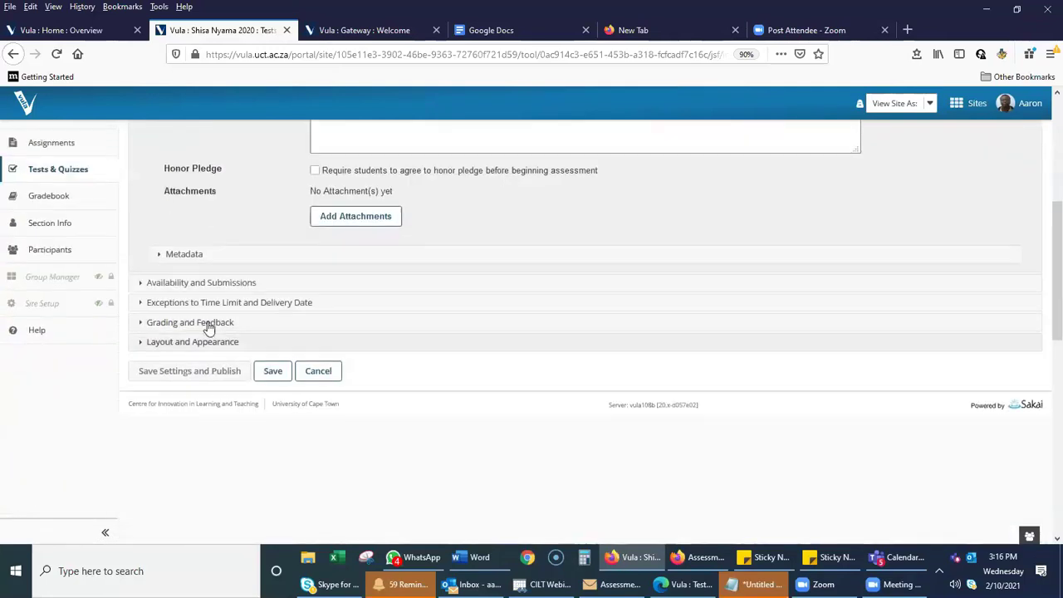
# Review the Availability and Submissions settings: release, number of submissions, dates, time limit, late submissions, autosubmit, email notification and question scores
pyautogui.click(141, 283)
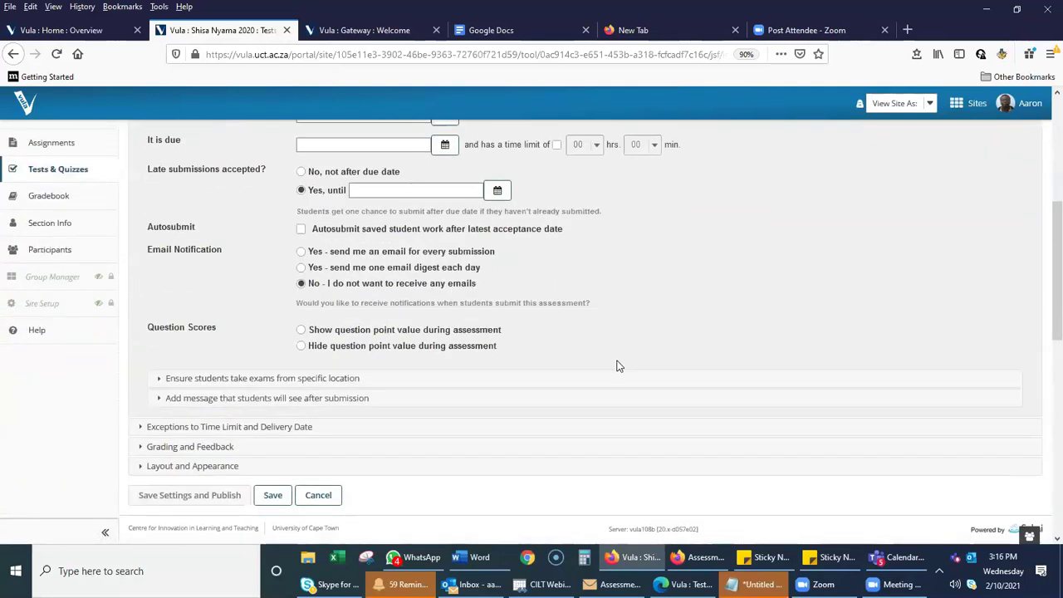
pyautogui.scroll(3, 617, 366)
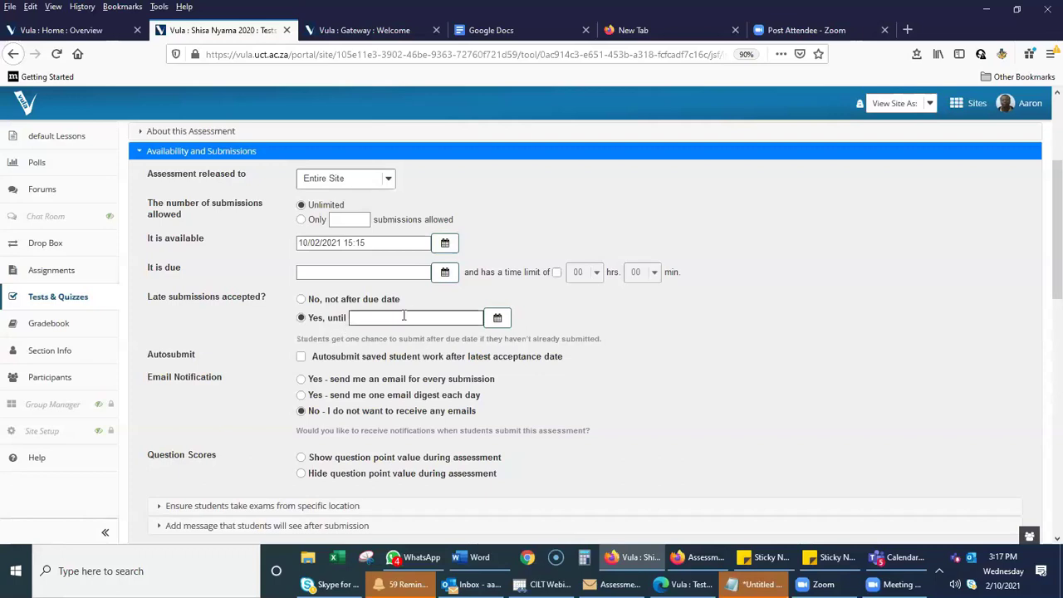
pyautogui.scroll(-1, 508, 330)
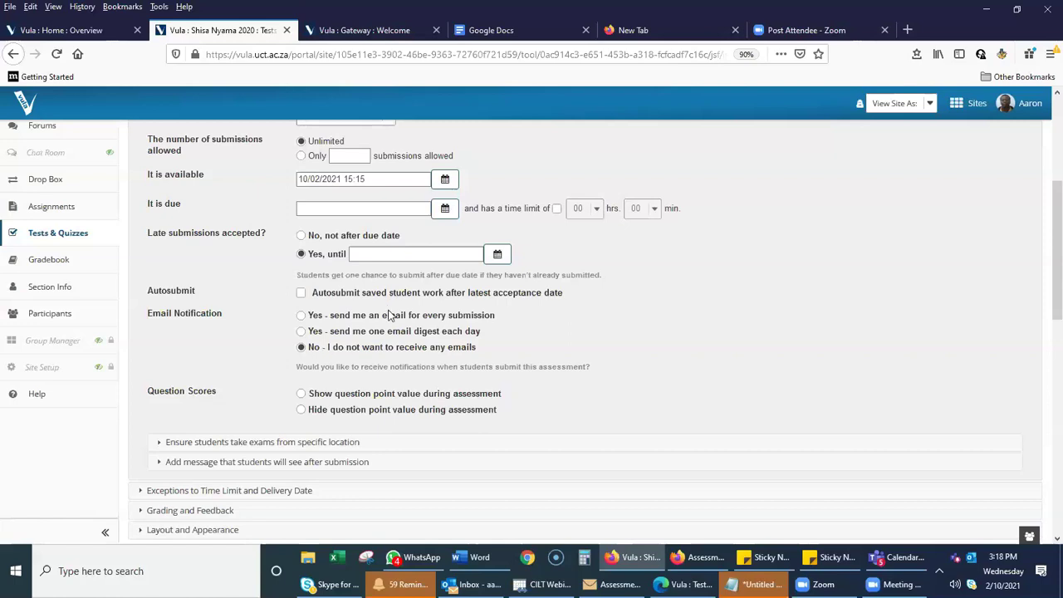
pyautogui.scroll(-3, 387, 312)
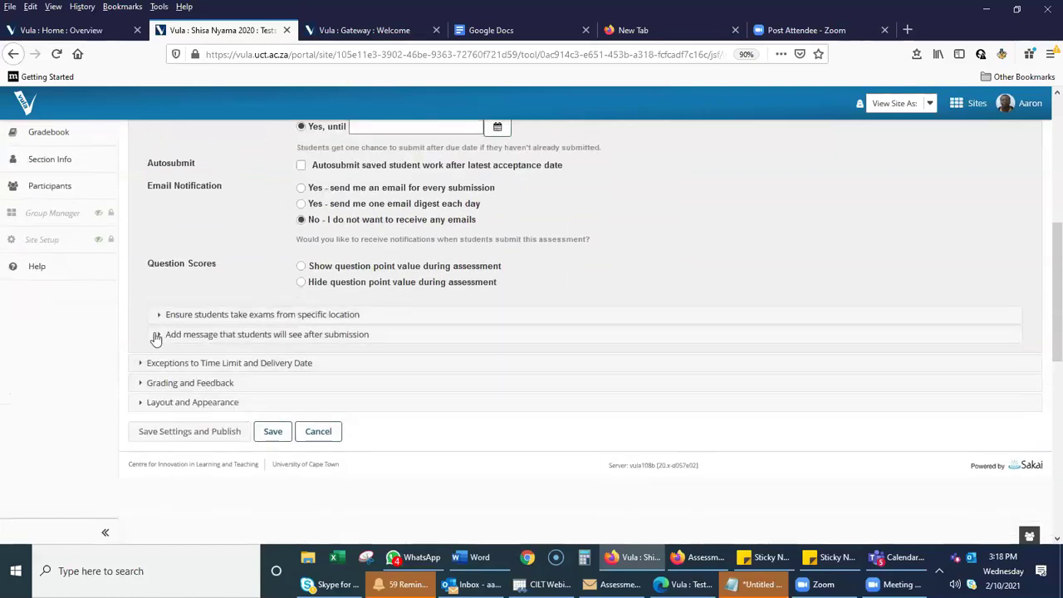
pyautogui.scroll(-1, 232, 330)
pyautogui.scroll(-1, 231, 329)
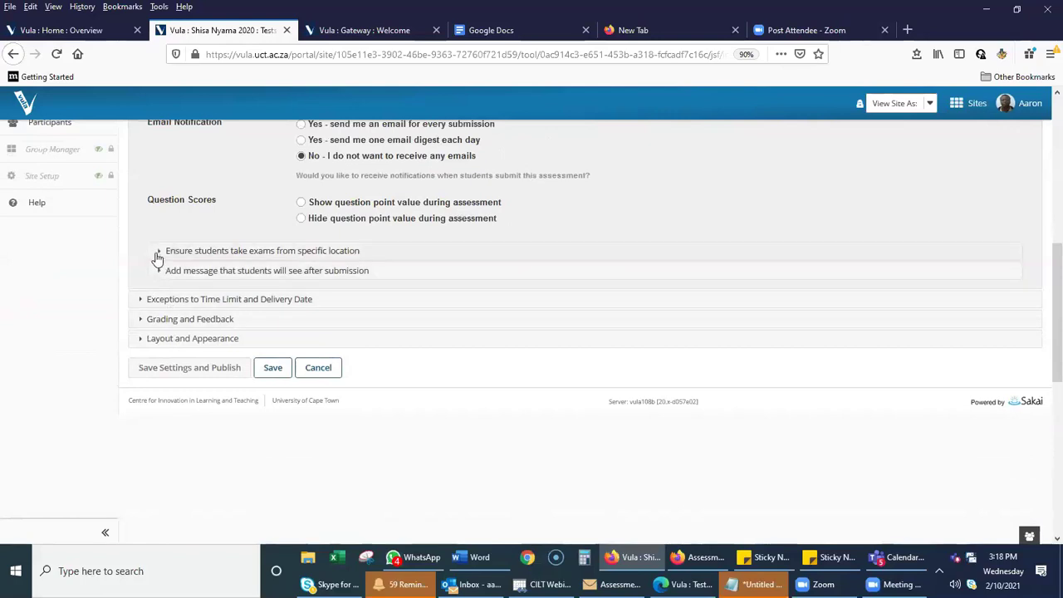
# Expand the specific exam location settings and review the IP address, secondary password and locked browser options
pyautogui.click(158, 252)
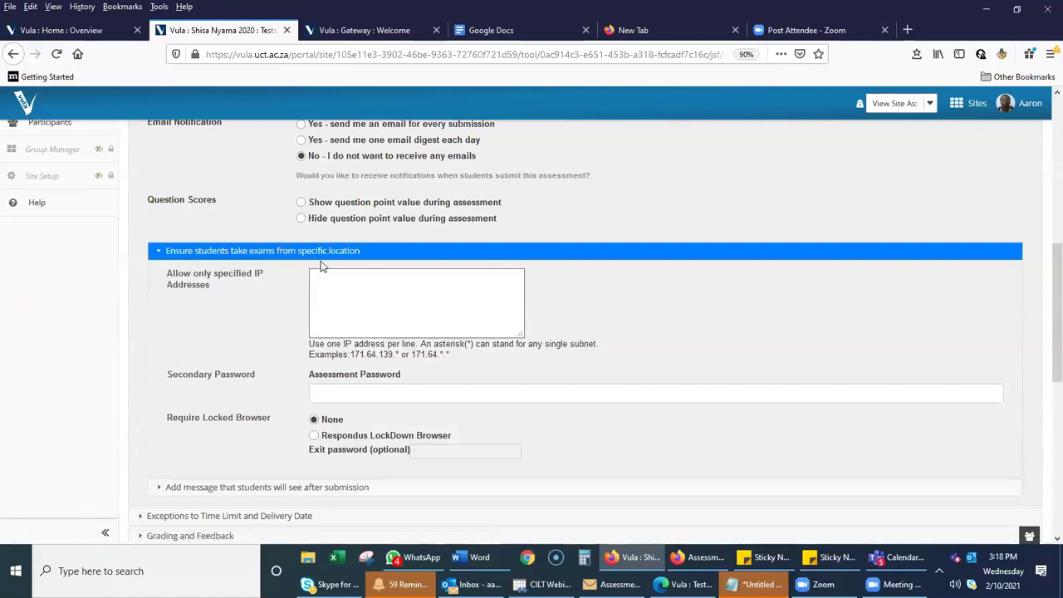
pyautogui.scroll(-3, 365, 275)
pyautogui.scroll(-2, 382, 290)
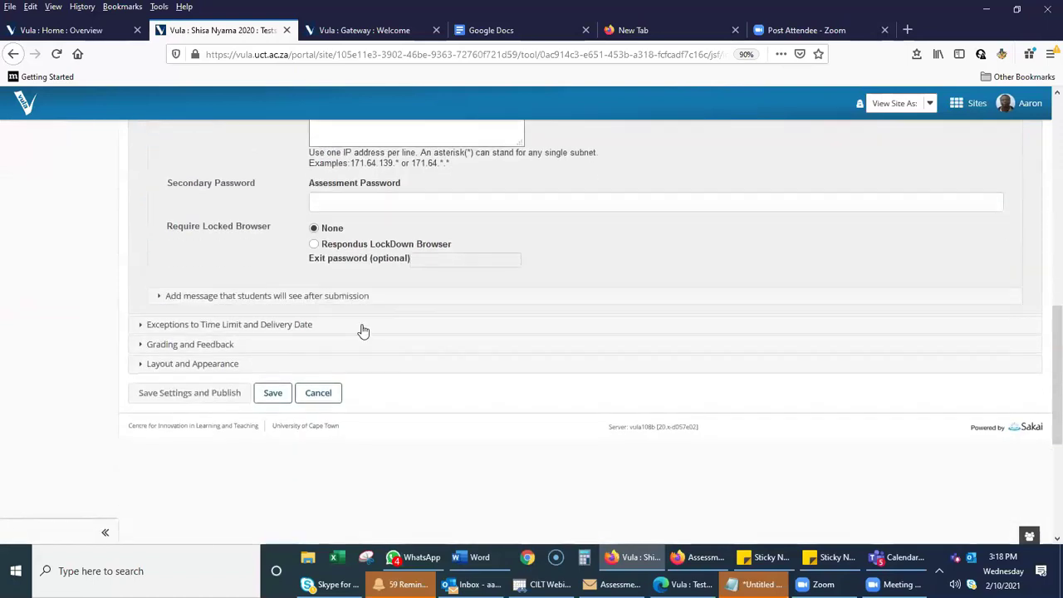
# Open Exceptions to Time Limit and Delivery Date and review the user, group, date and time limit fields for a new exception
pyautogui.click(143, 325)
pyautogui.scroll(7, 369, 276)
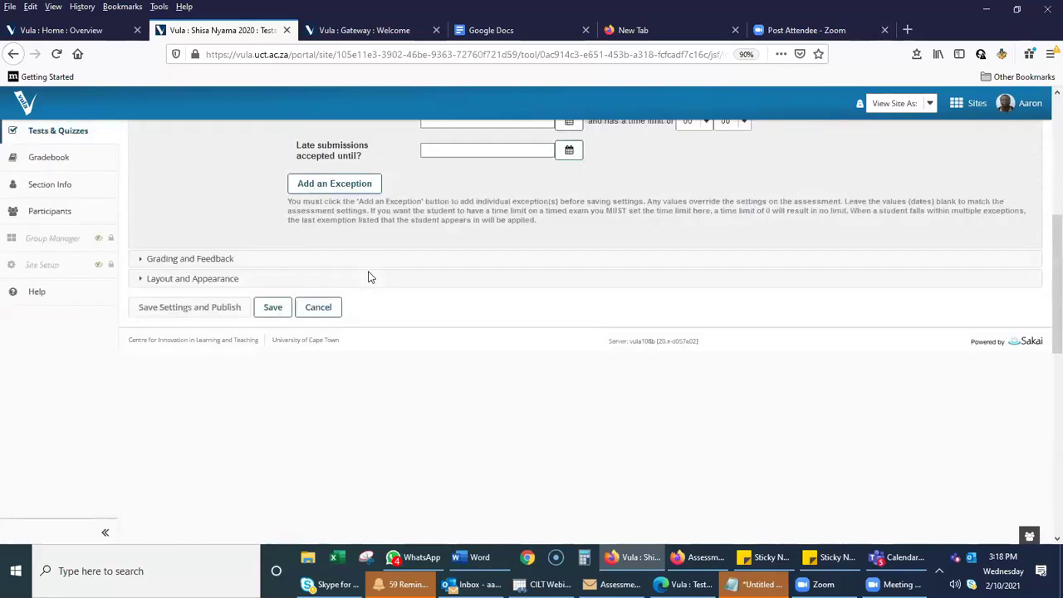
pyautogui.scroll(2, 369, 277)
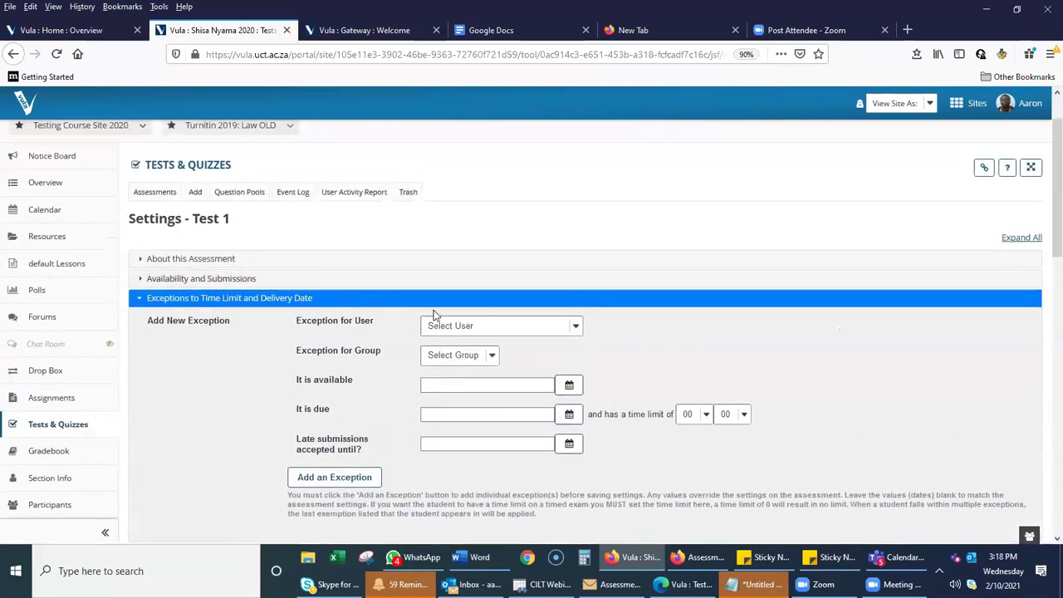
pyautogui.click(372, 413)
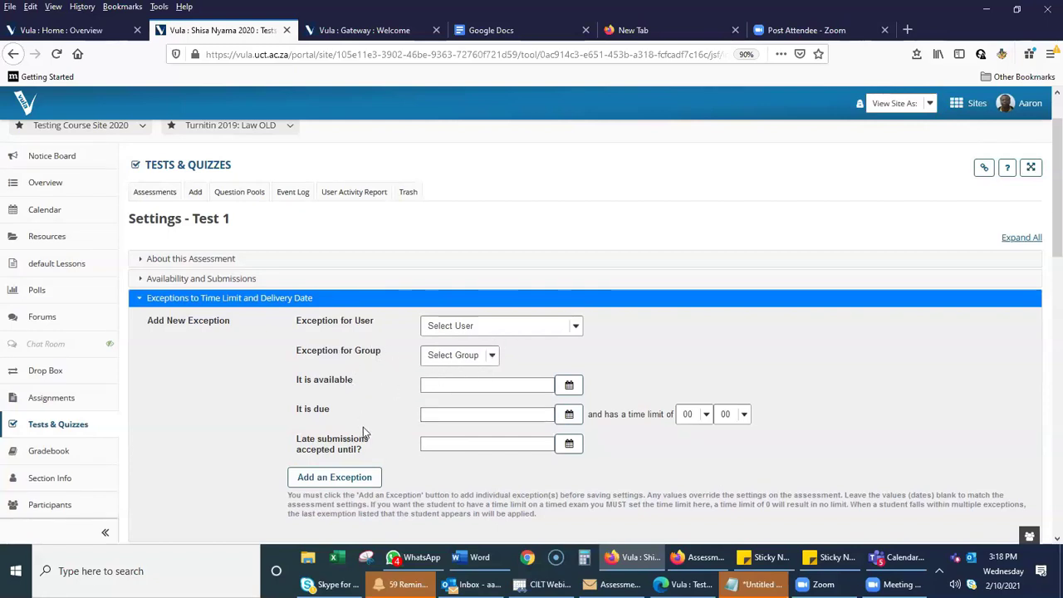
pyautogui.scroll(-2, 487, 413)
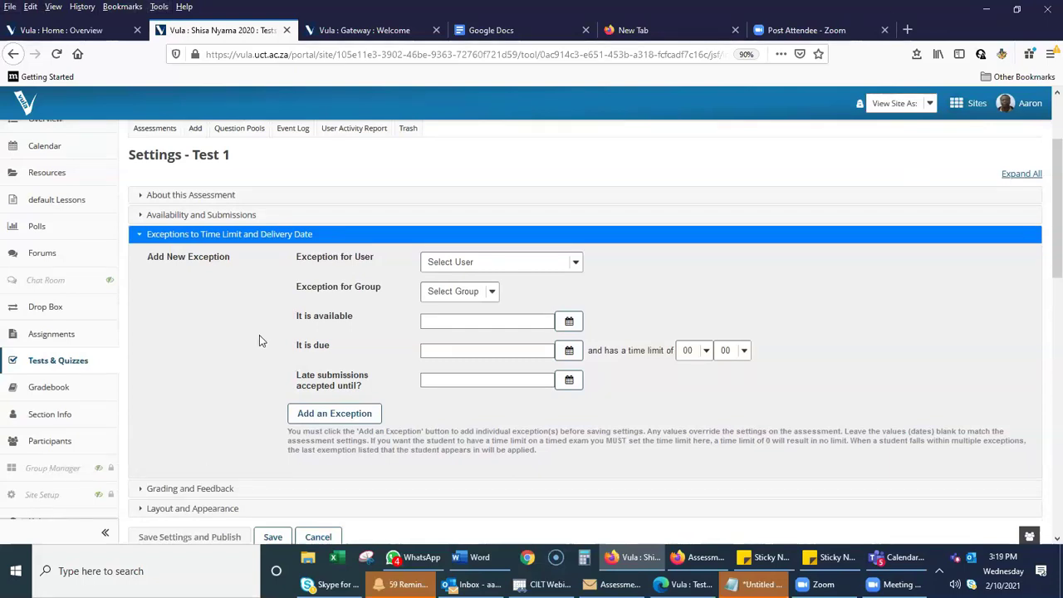
# Open Grading and Feedback and review the recorded score, anonymous grading, Gradebook, feedback authoring, feedback type and advanced feedback options
pyautogui.scroll(-3, 190, 402)
pyautogui.click(162, 362)
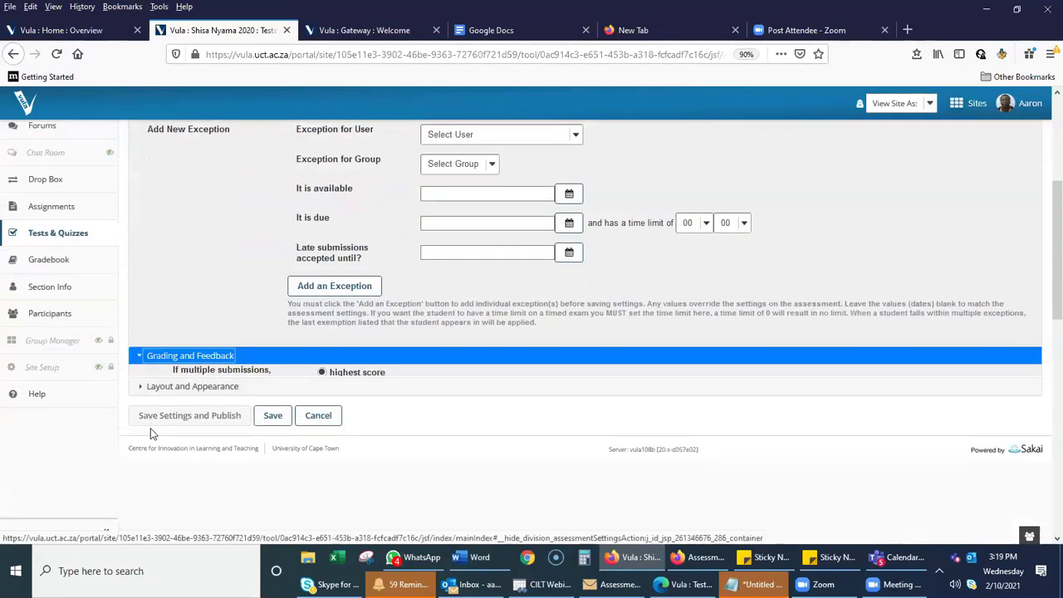
pyautogui.scroll(-5, 436, 349)
pyautogui.scroll(3, 477, 335)
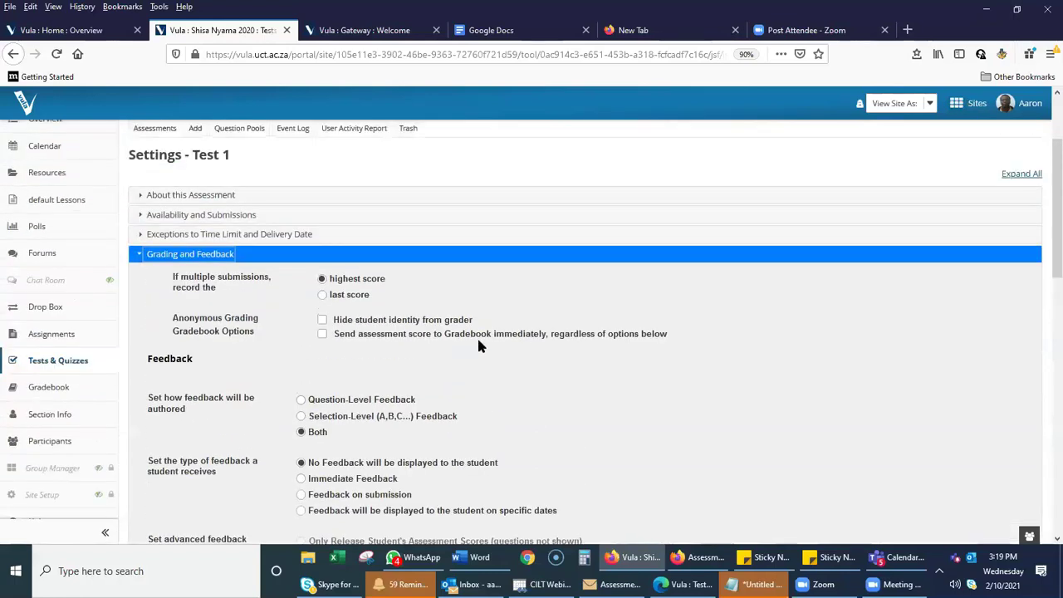
pyautogui.scroll(-2, 479, 344)
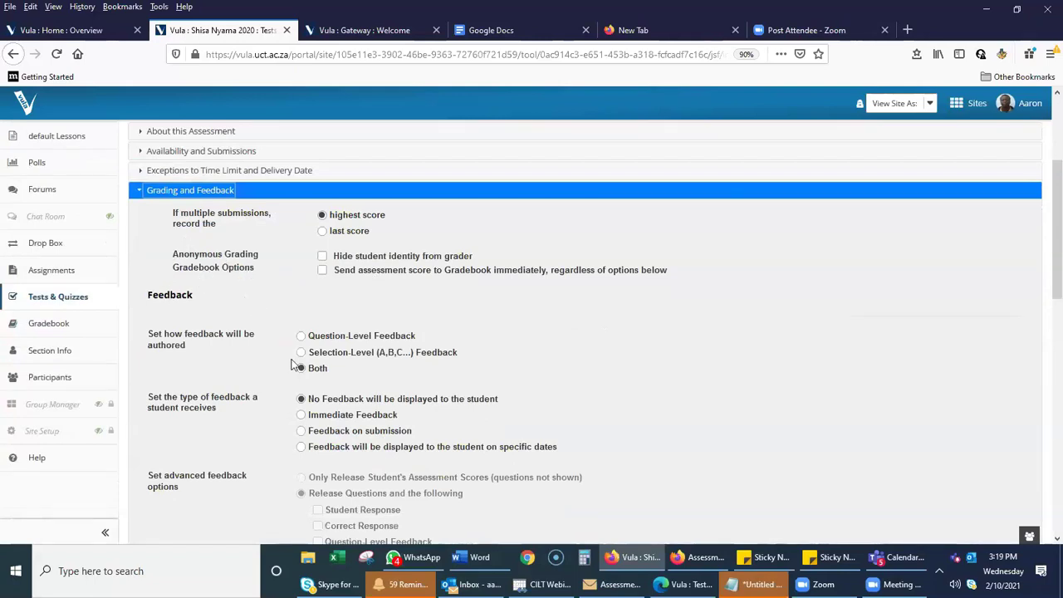
pyautogui.scroll(-3, 291, 365)
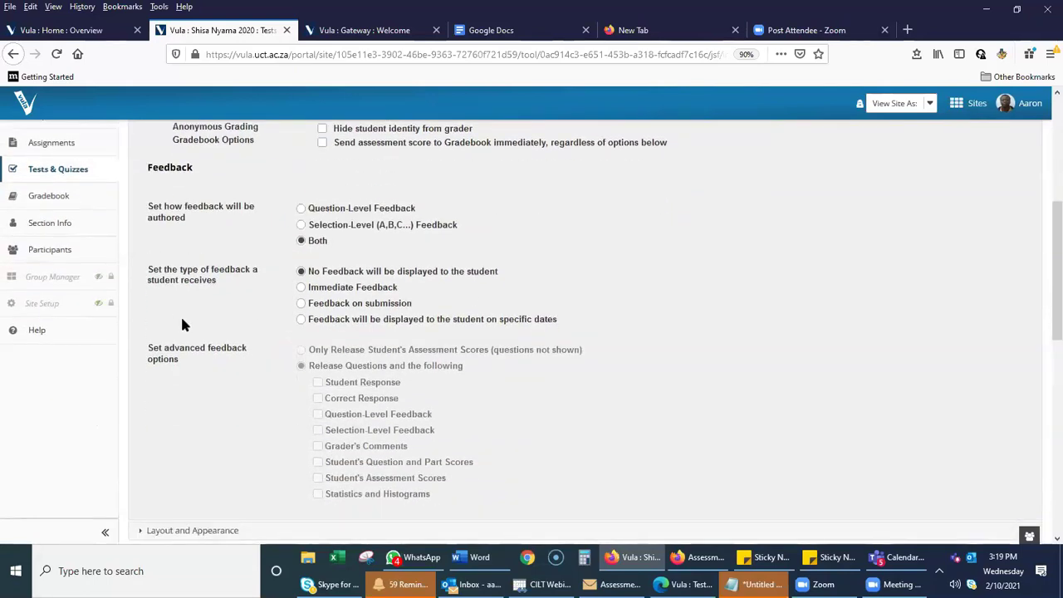
# Recheck the recorded score, anonymous grading, feedback authoring, feedback type and advanced feedback options of Test 1
pyautogui.scroll(3, 565, 282)
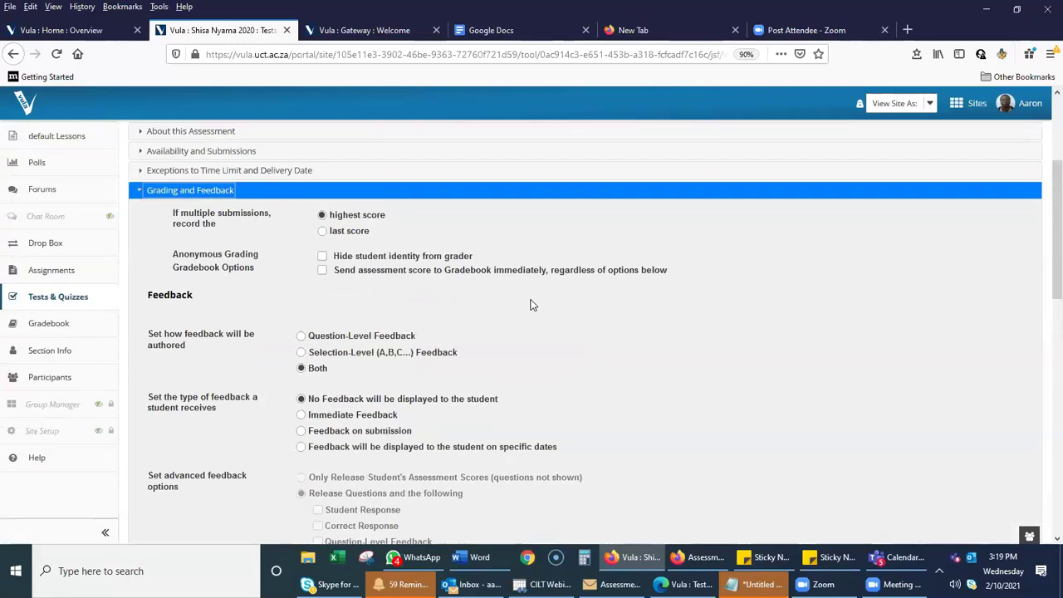
pyautogui.scroll(-3, 531, 308)
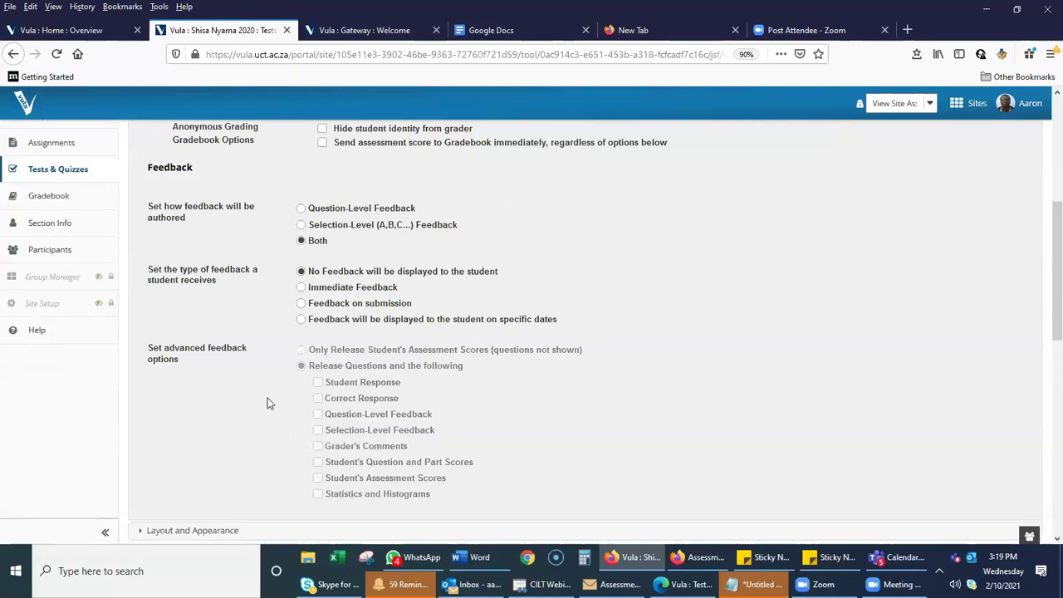
pyautogui.scroll(1, 516, 311)
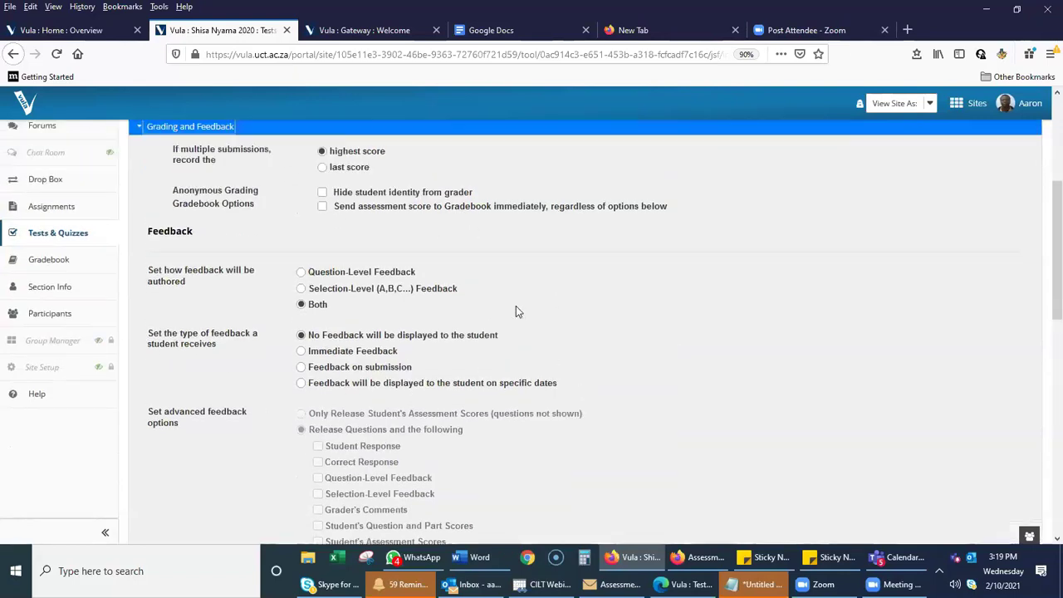
pyautogui.scroll(-1, 516, 312)
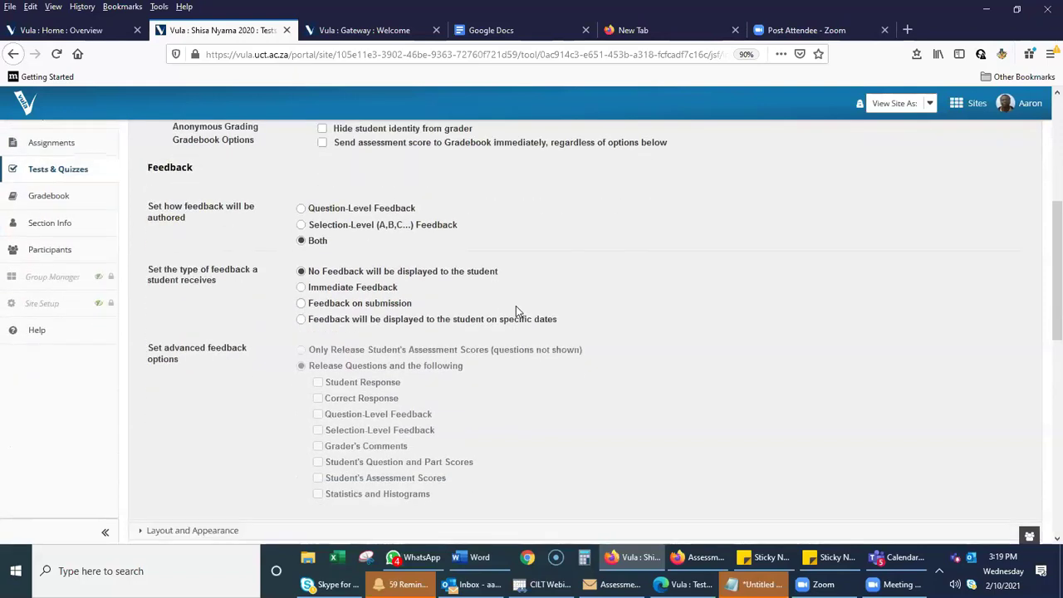
pyautogui.scroll(2, 516, 312)
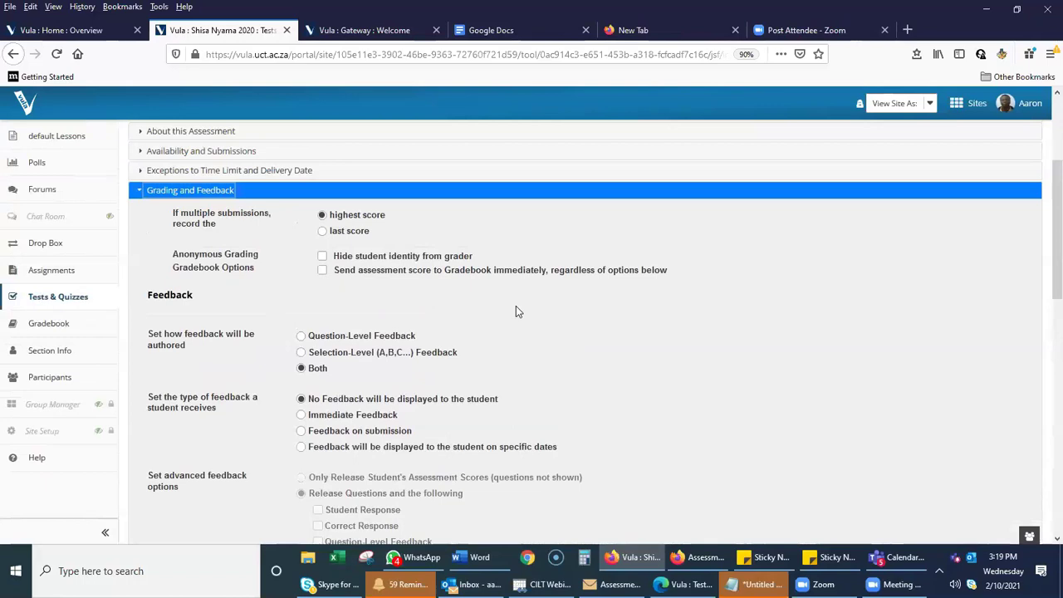
pyautogui.scroll(-4, 516, 312)
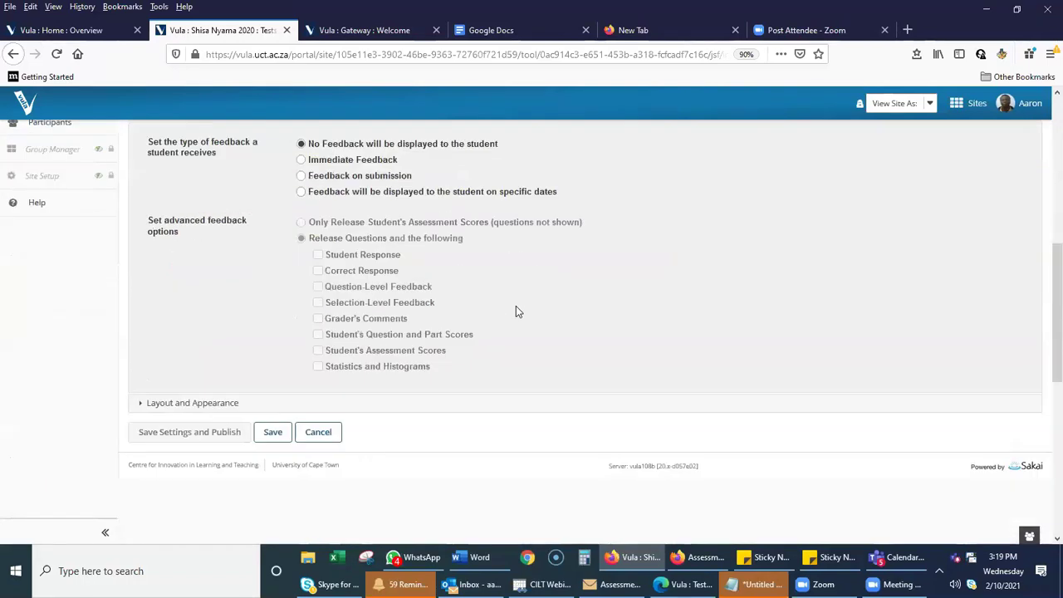
# Expand Layout and Appearance and review the navigation, question layout, numbering, mark for review and background options
pyautogui.scroll(-1, 516, 312)
pyautogui.click(147, 341)
pyautogui.scroll(-3, 241, 467)
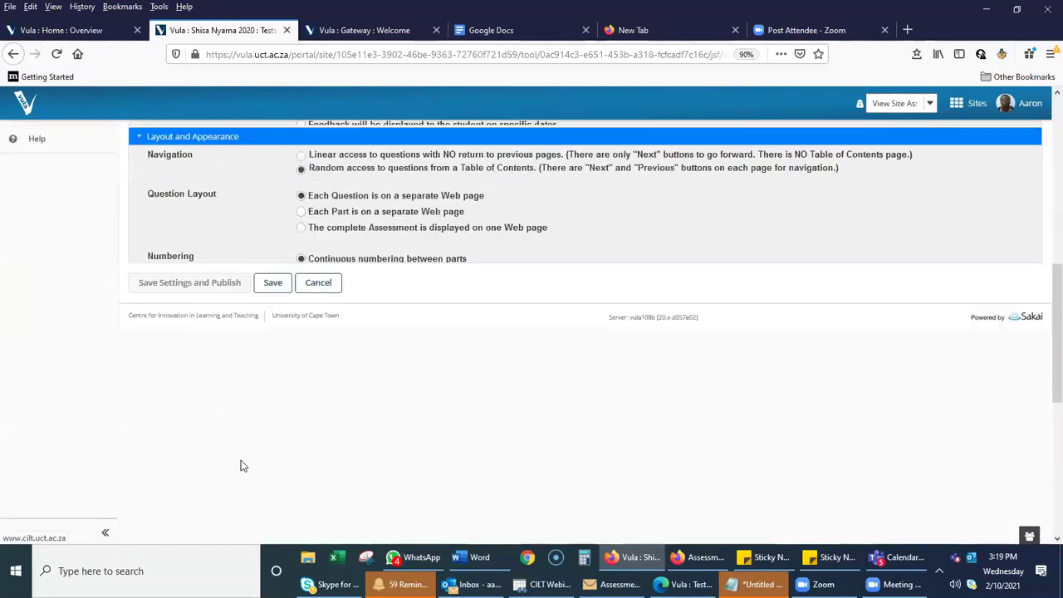
pyautogui.scroll(4, 349, 313)
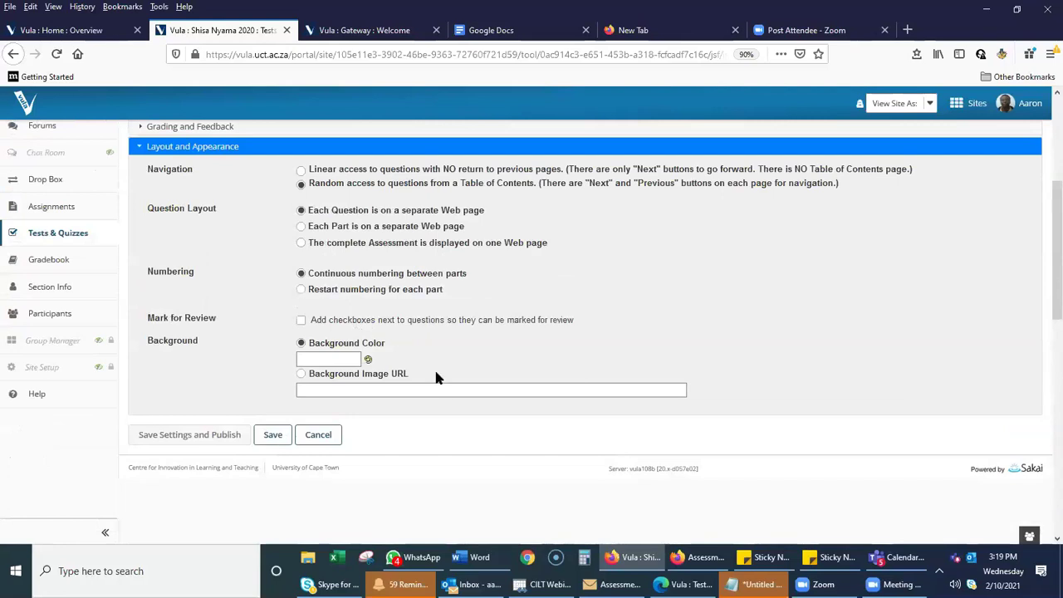
pyautogui.scroll(1, 438, 378)
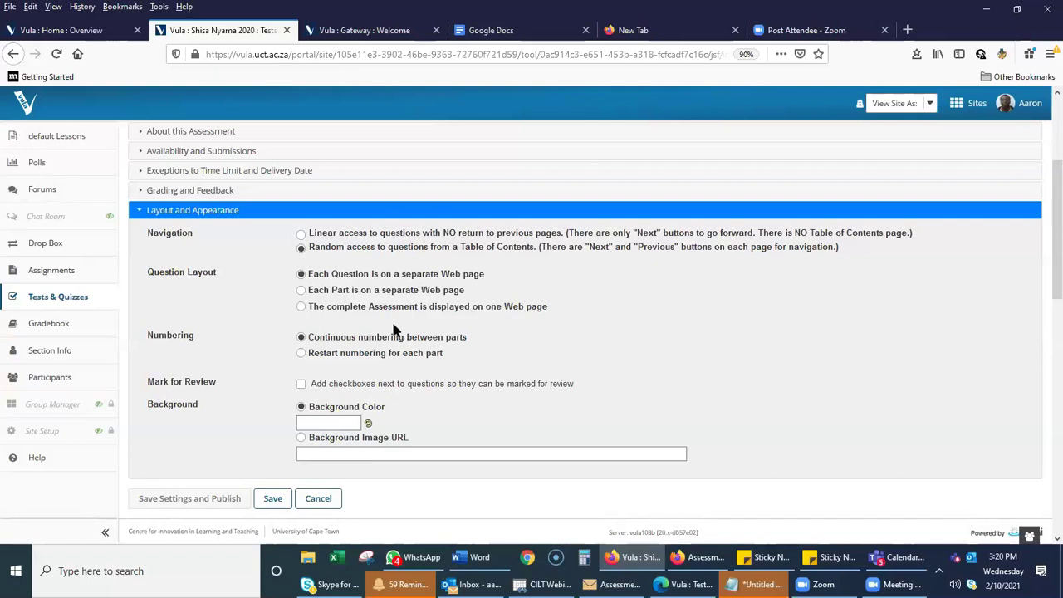
pyautogui.scroll(-1, 421, 345)
pyautogui.scroll(-3, 422, 345)
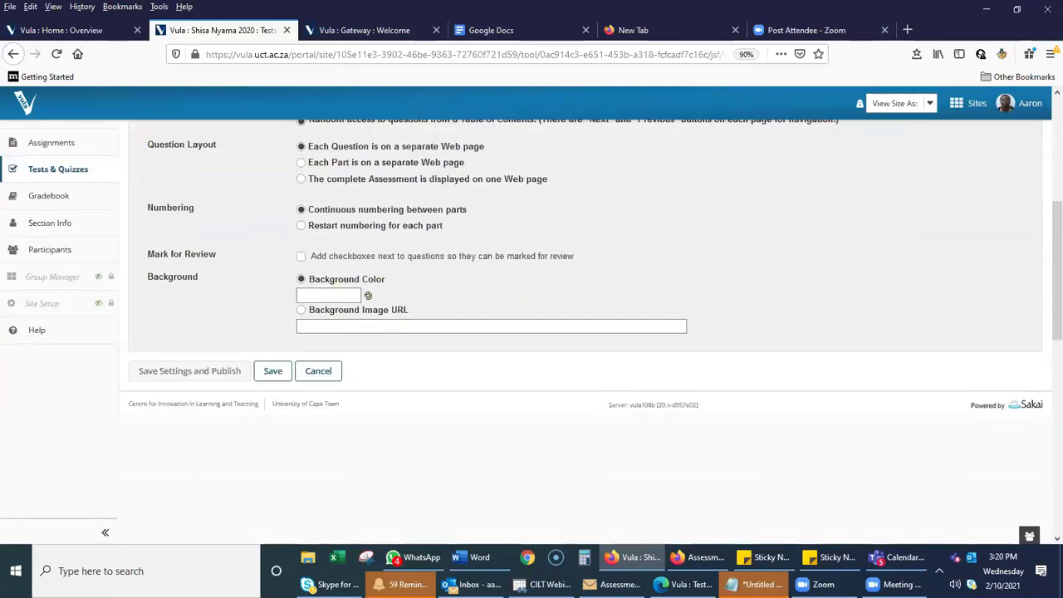
pyautogui.scroll(5, 487, 302)
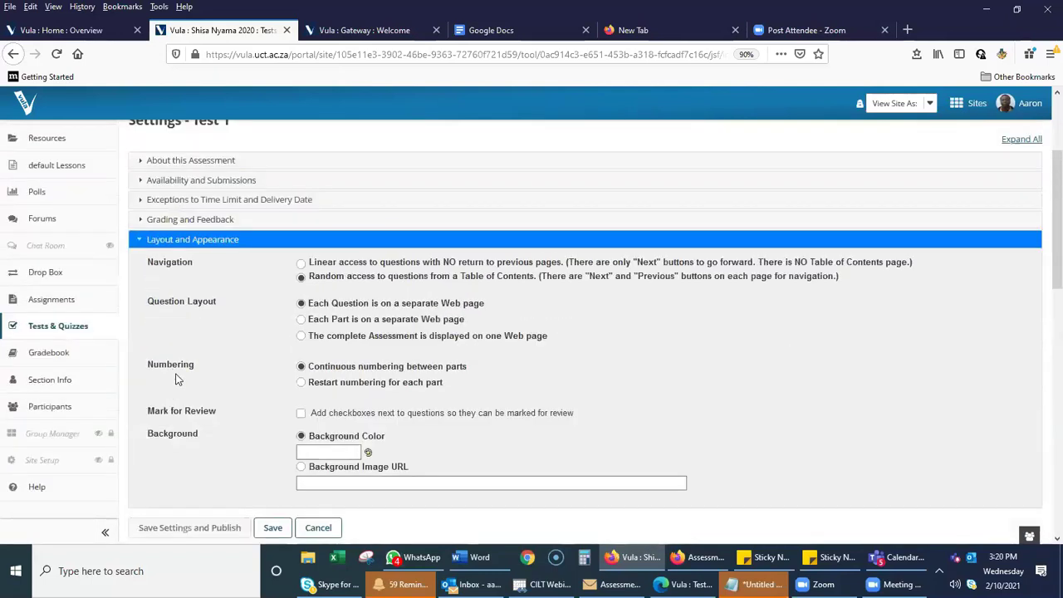
pyautogui.scroll(3, 390, 359)
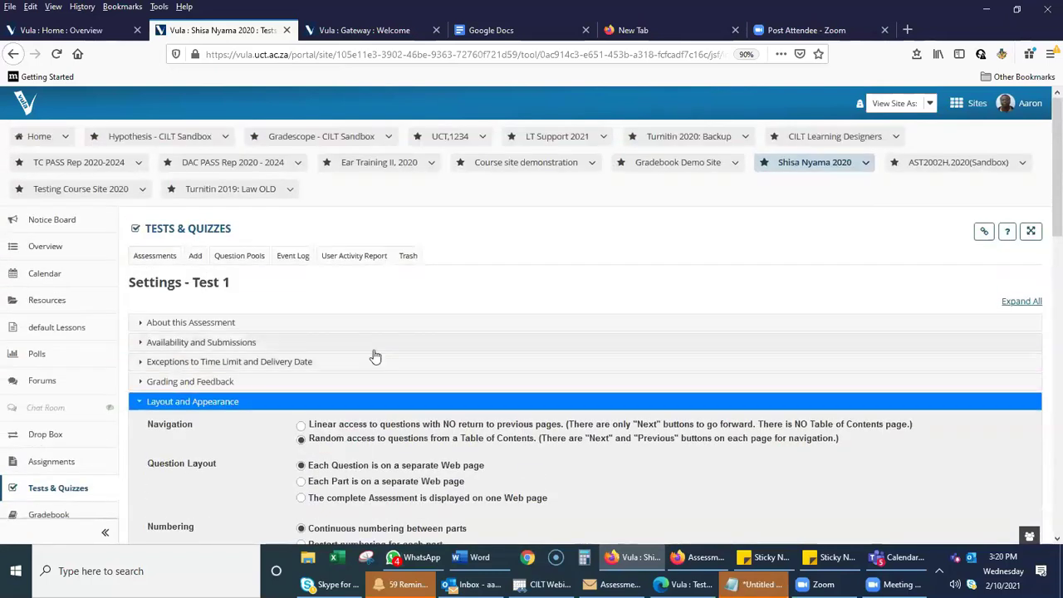
pyautogui.scroll(-4, 470, 327)
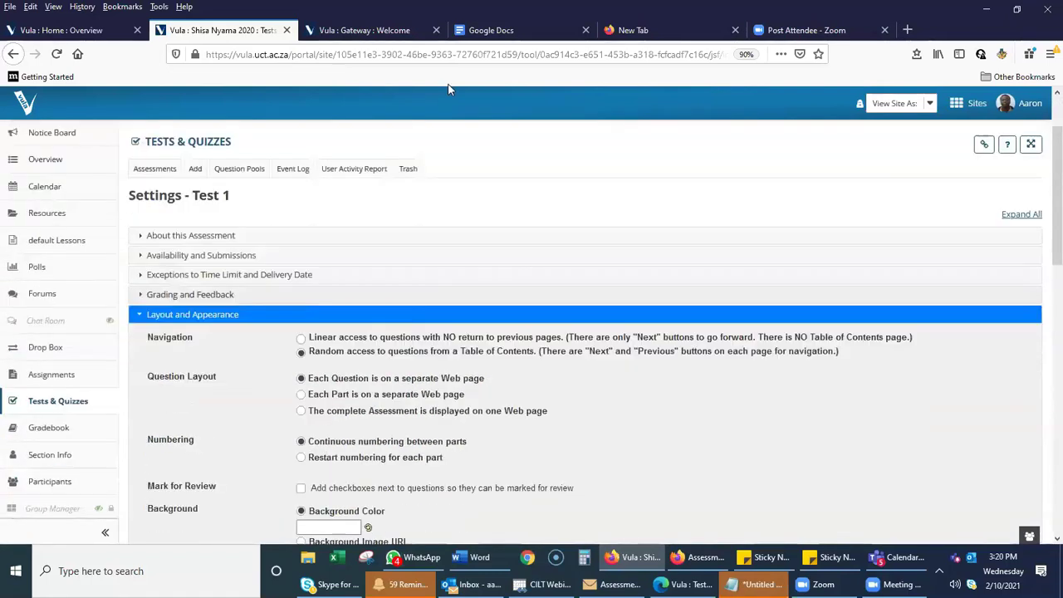
pyautogui.scroll(-3, 449, 349)
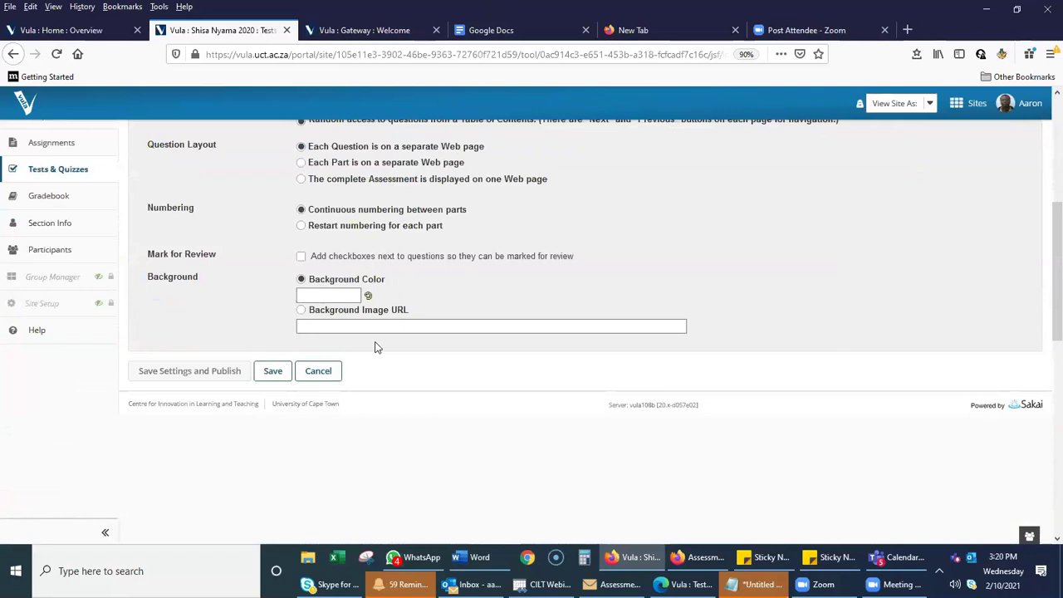
pyautogui.scroll(3, 282, 320)
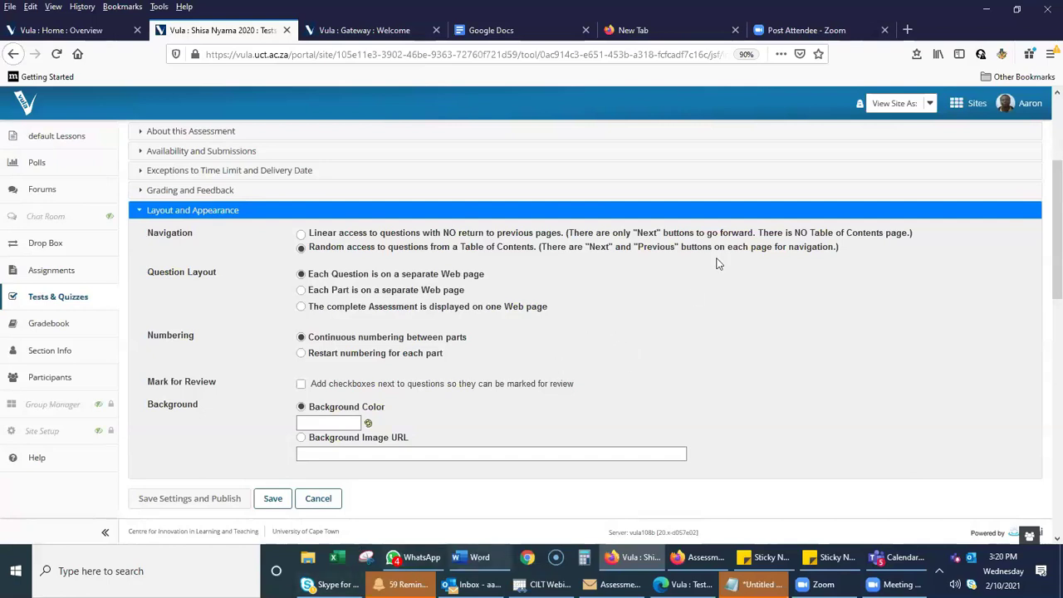
pyautogui.scroll(3, 720, 266)
pyautogui.scroll(-3, 720, 273)
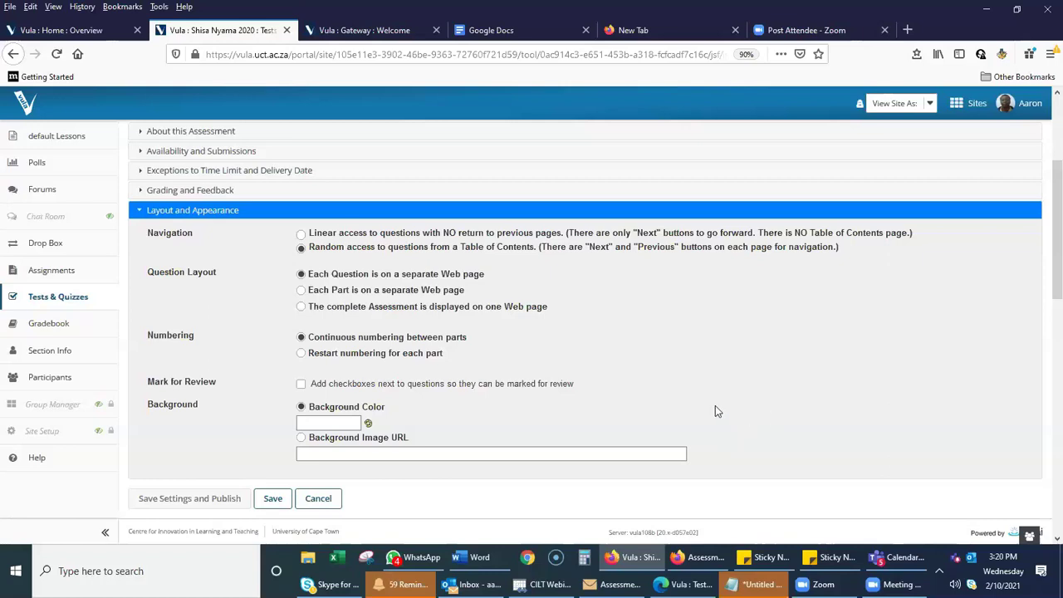
# Reopen Availability and Submissions and go over the due date, time limit, late submissions, email notification, question scores and exam location options
pyautogui.scroll(3, 604, 386)
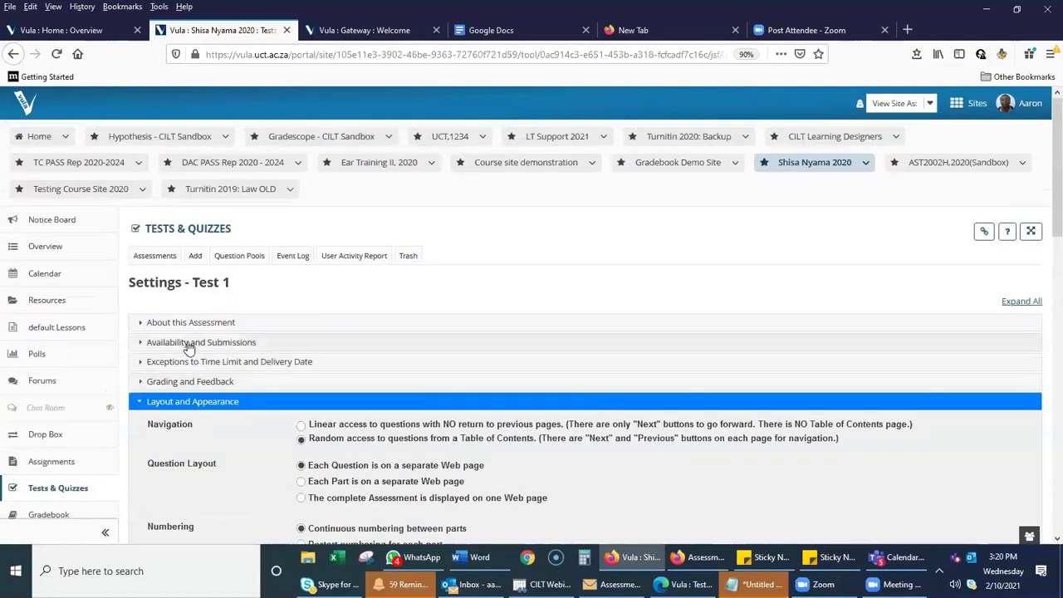
pyautogui.click(186, 341)
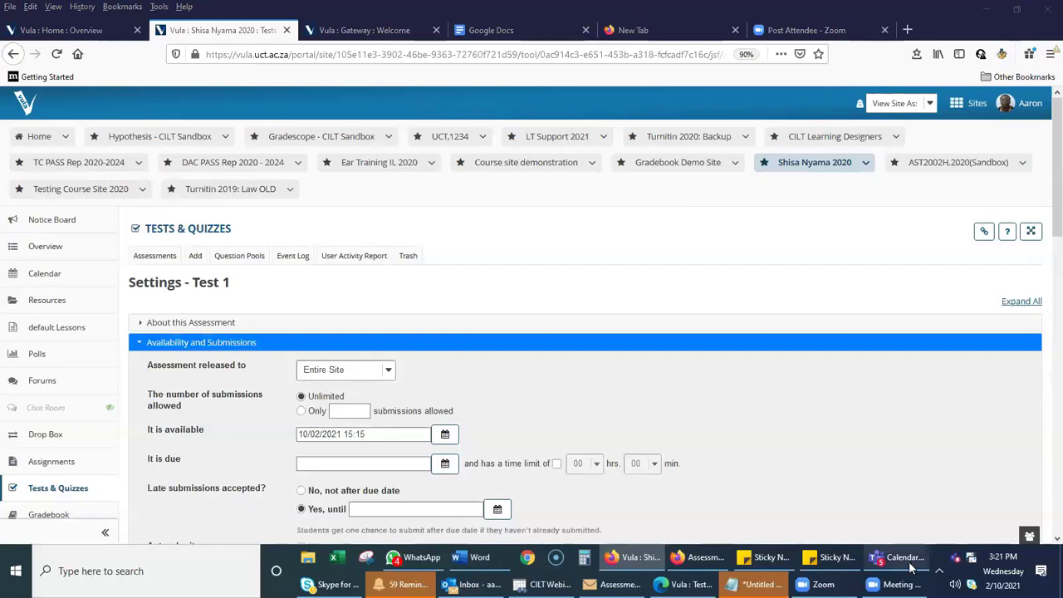
pyautogui.moveTo(912, 568)
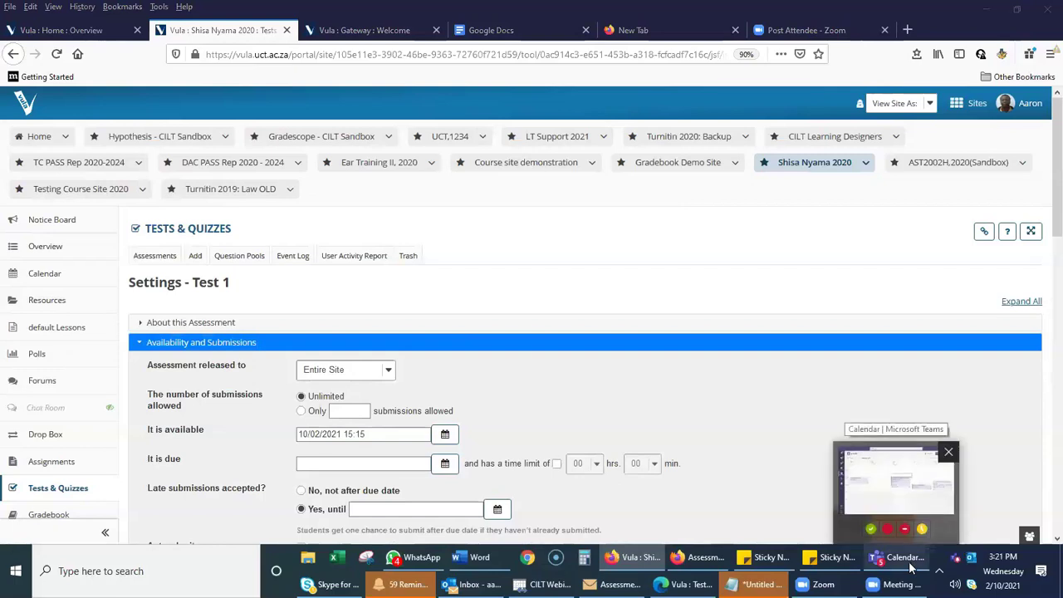
pyautogui.scroll(-2, 585, 359)
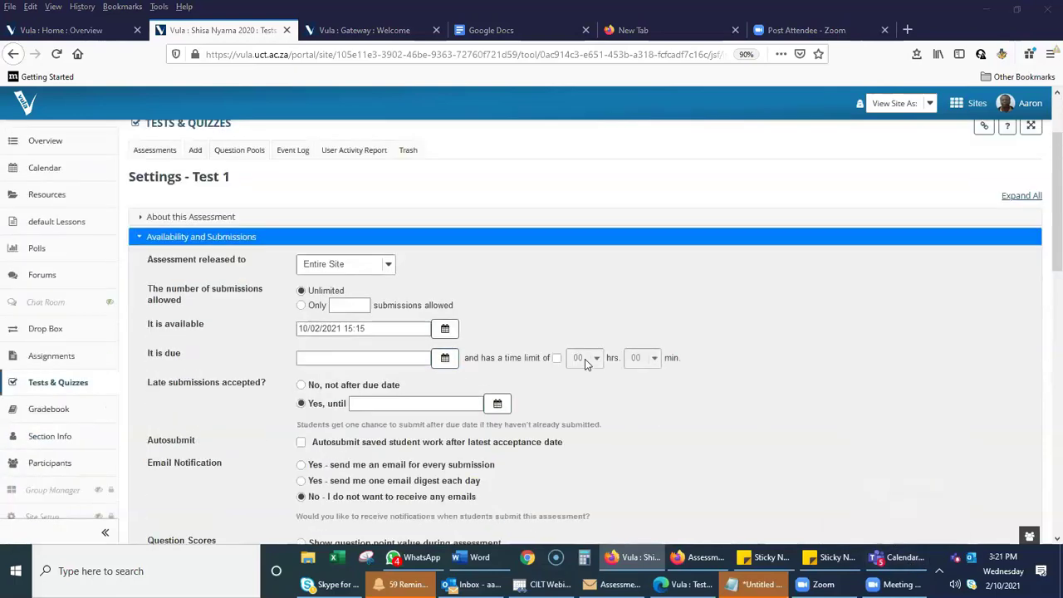
pyautogui.scroll(-2, 585, 359)
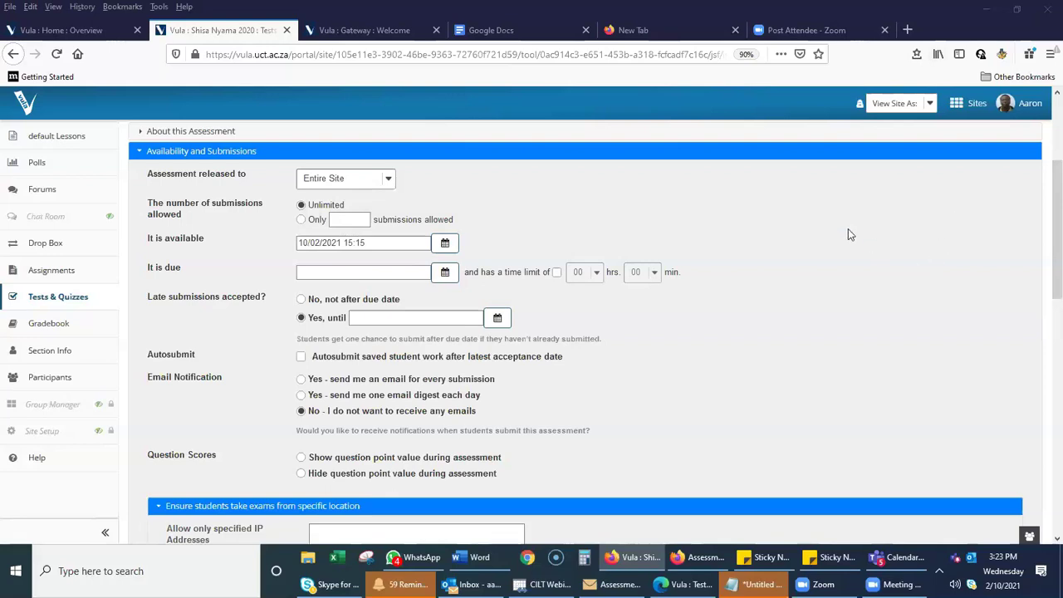
pyautogui.scroll(-1, 856, 308)
pyautogui.scroll(-3, 856, 308)
pyautogui.scroll(4, 856, 304)
pyautogui.scroll(-1, 802, 408)
pyautogui.moveTo(681, 585)
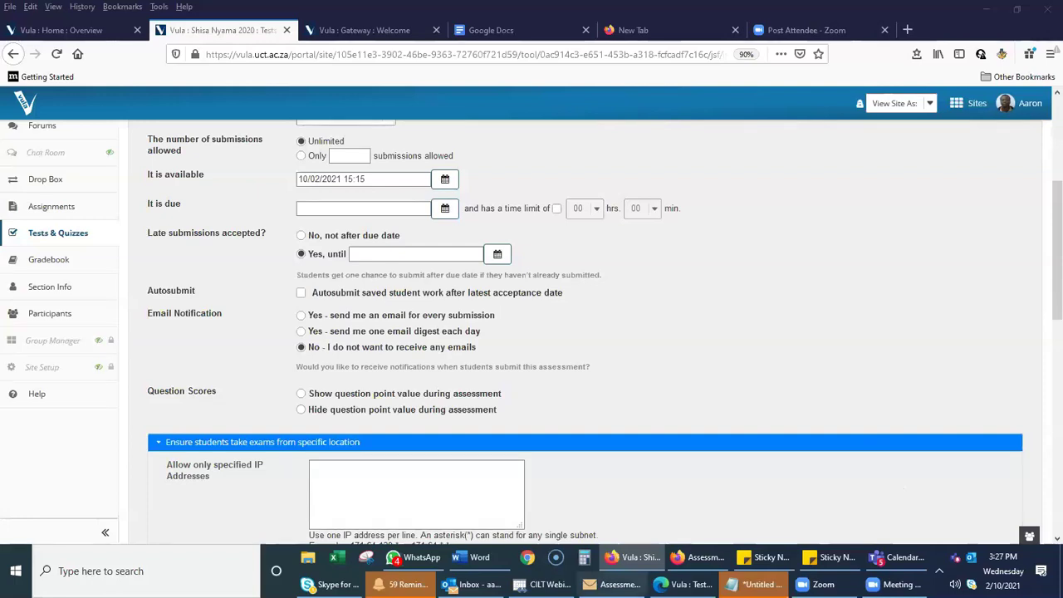
pyautogui.scroll(-2, 772, 373)
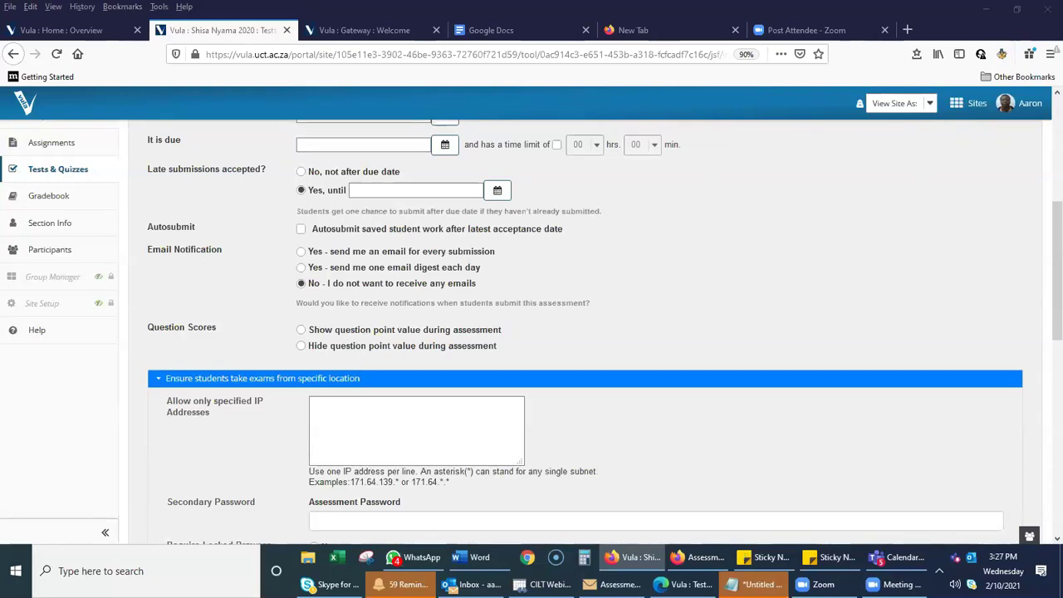
# Switch to the slide presentation and advance to the Assignments tool slide
pyautogui.hotkey('alt', 'Tab')
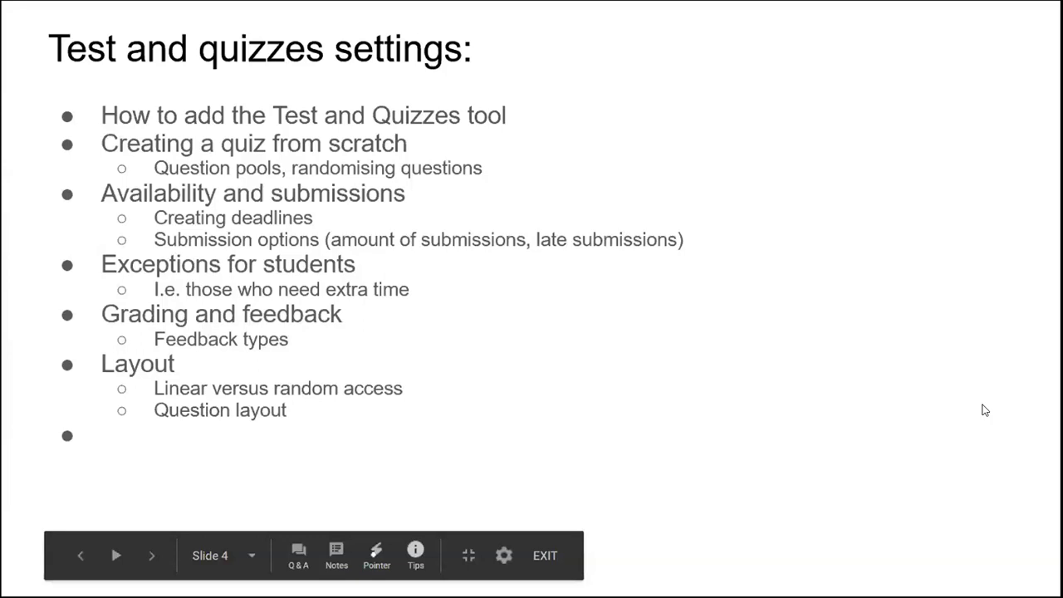
pyautogui.press('Right')
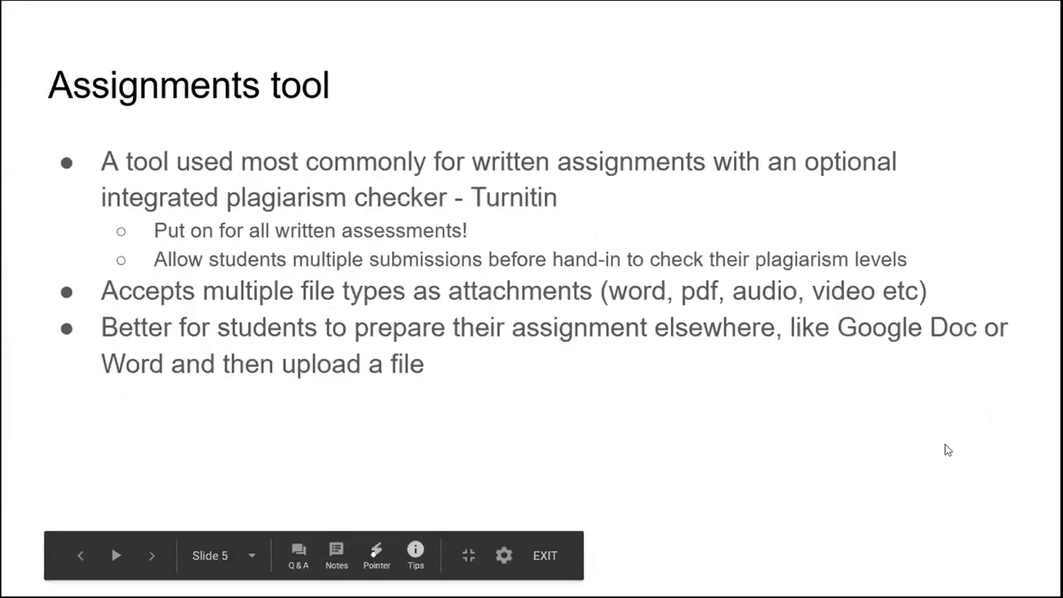
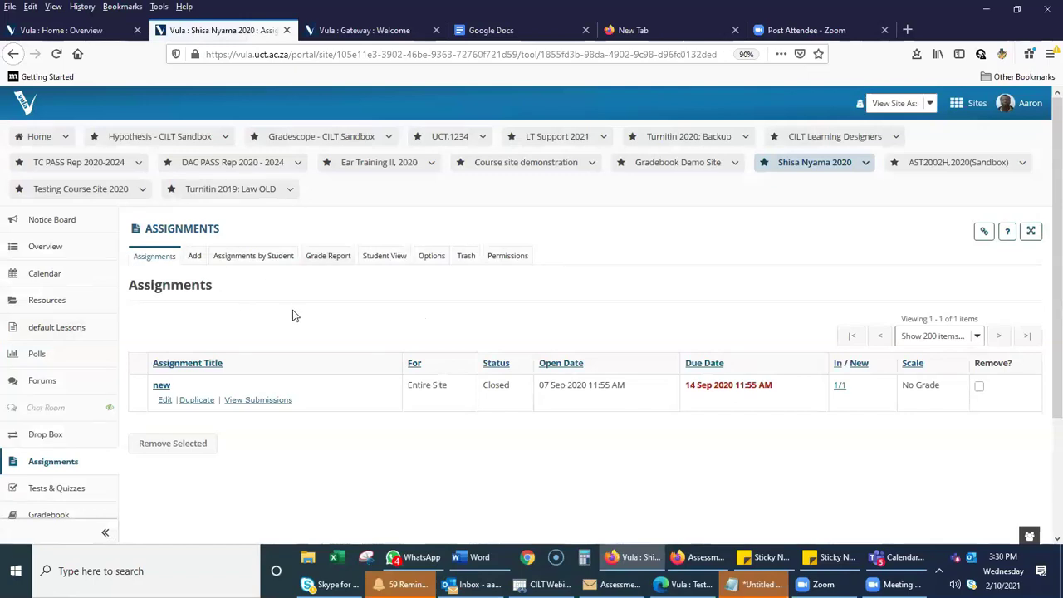
# Start a new assignment and review its title, instructions, attachments, open date, due date and accept-until fields
pyautogui.click(192, 261)
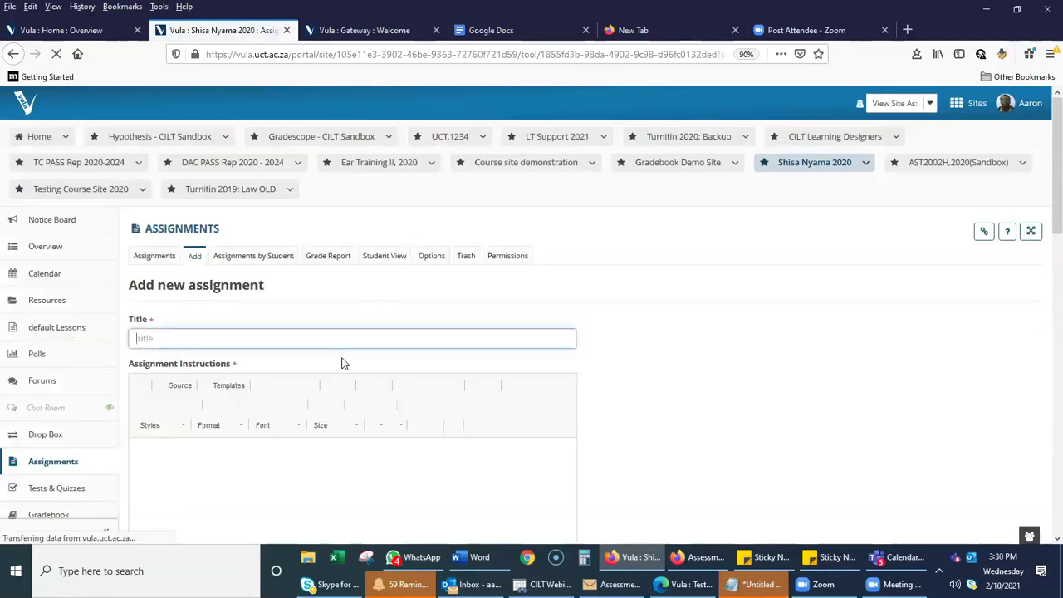
pyautogui.scroll(-4, 341, 361)
pyautogui.scroll(2, 296, 336)
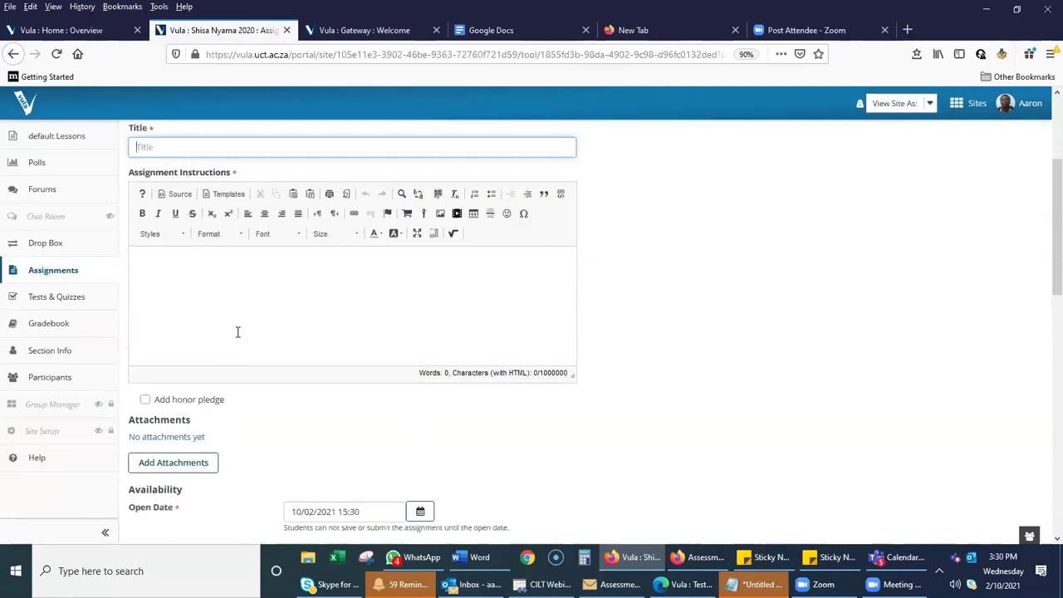
pyautogui.scroll(-2, 240, 338)
pyautogui.scroll(-4, 269, 341)
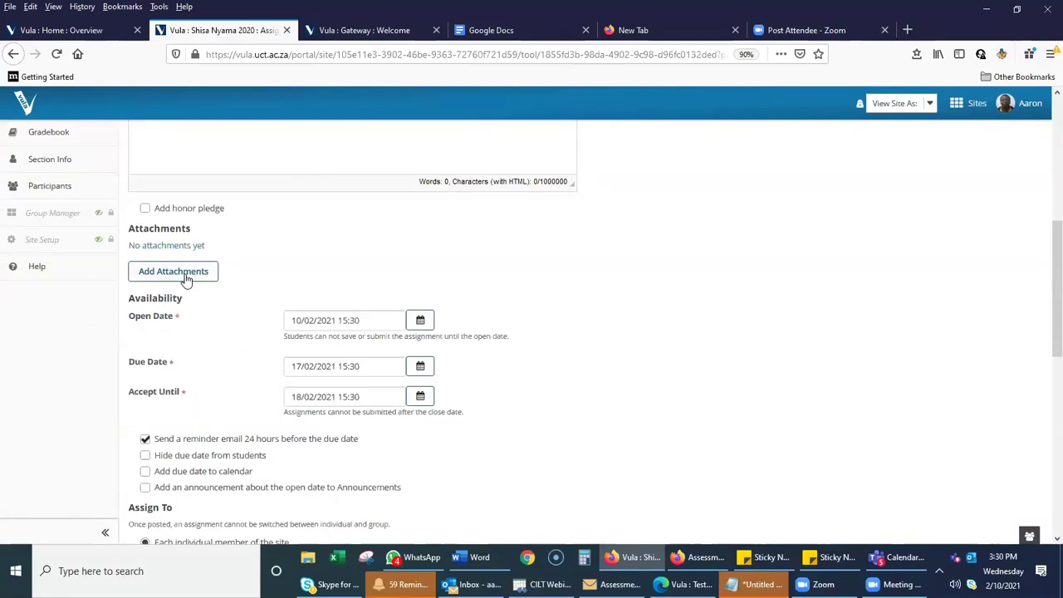
pyautogui.scroll(-2, 199, 332)
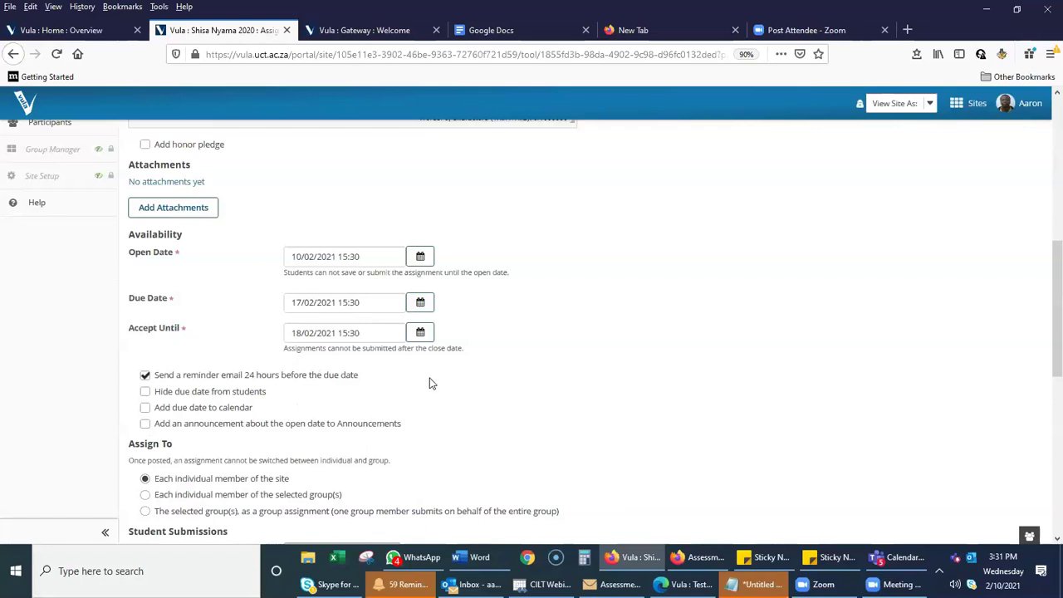
# Review the new assignment's reminder, Assign To and student submission settings, including the available submission types
pyautogui.scroll(-2, 432, 378)
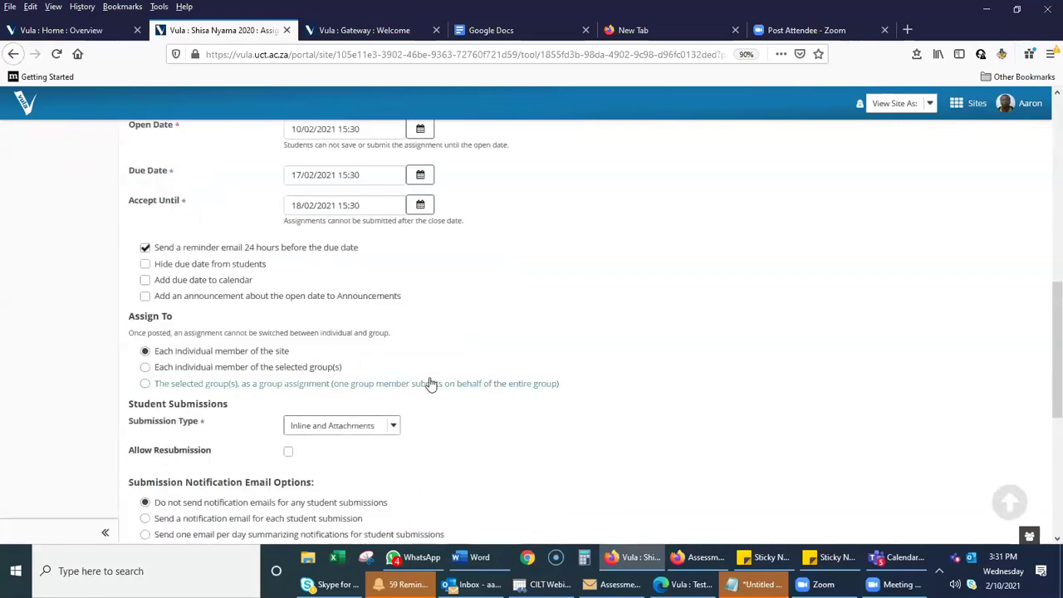
pyautogui.scroll(-1, 104, 166)
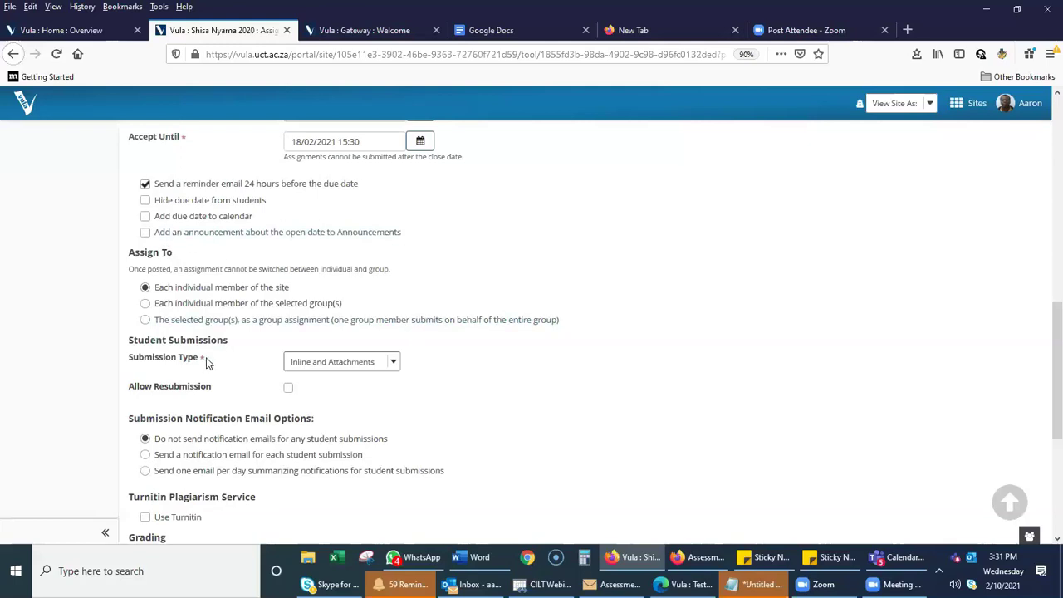
pyautogui.scroll(-1, 207, 355)
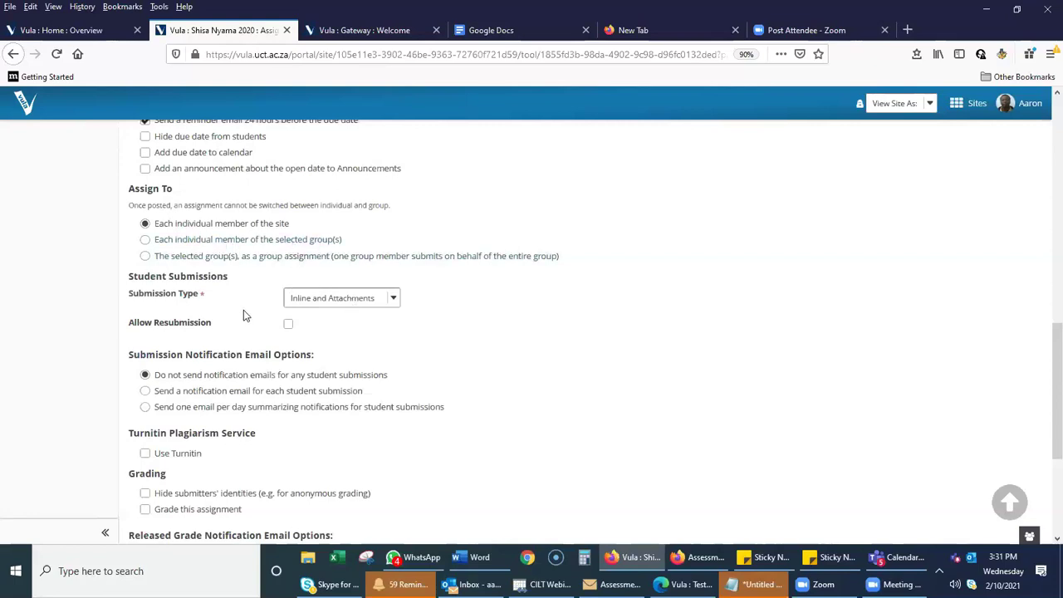
pyautogui.scroll(-2, 288, 384)
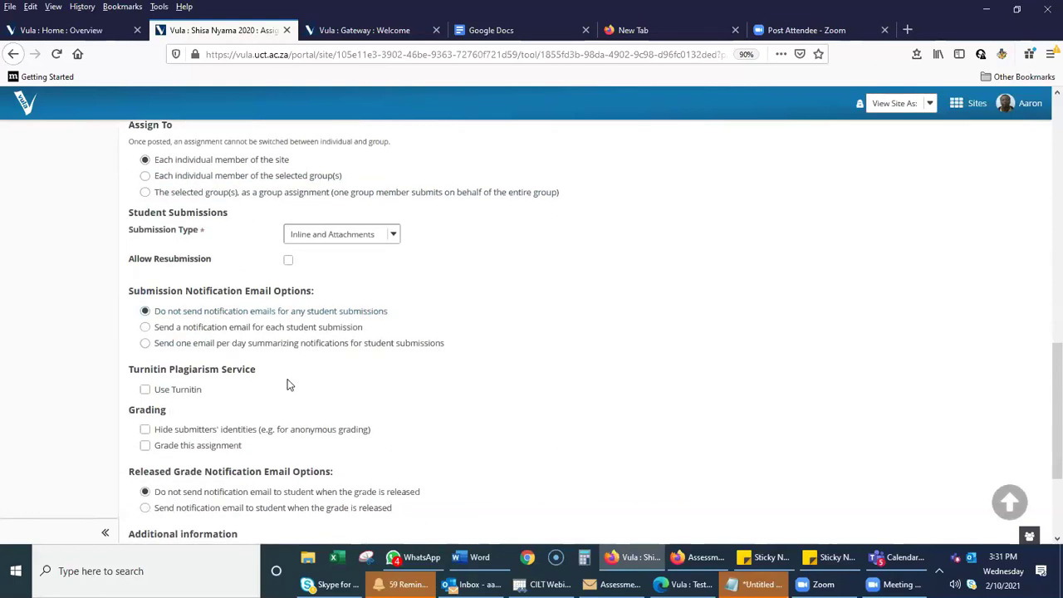
pyautogui.click(395, 237)
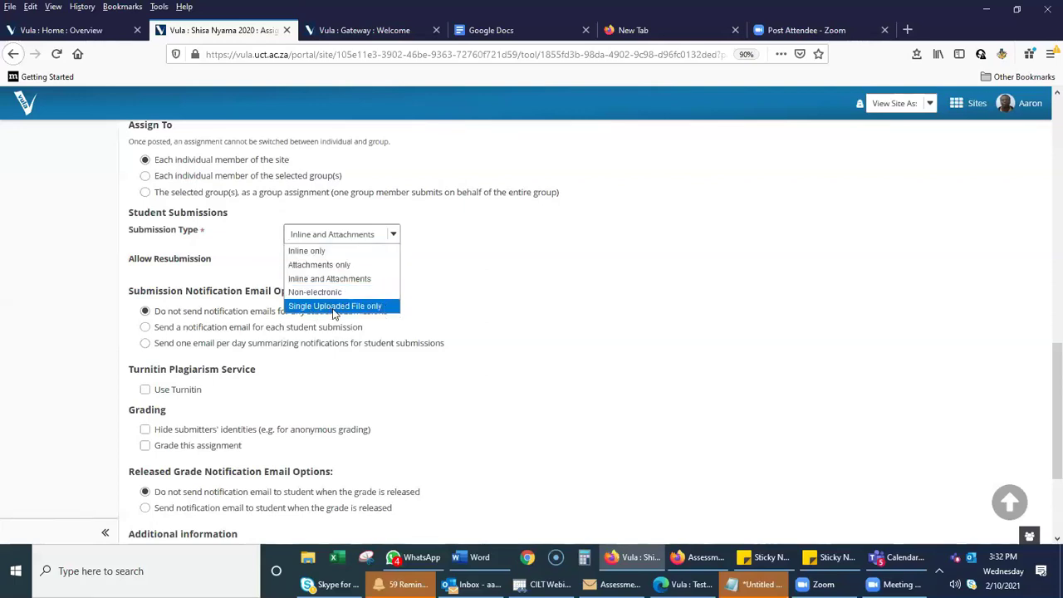
pyautogui.click(555, 310)
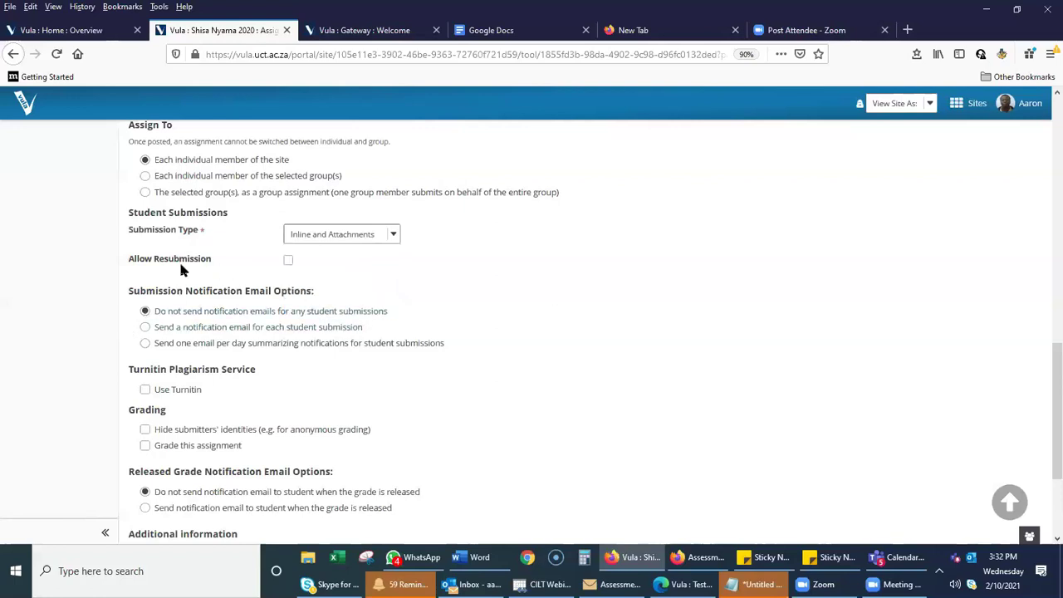
# Allow resubmission for the assignment and go over its resubmission, notification email, Turnitin and grading options
pyautogui.click(288, 260)
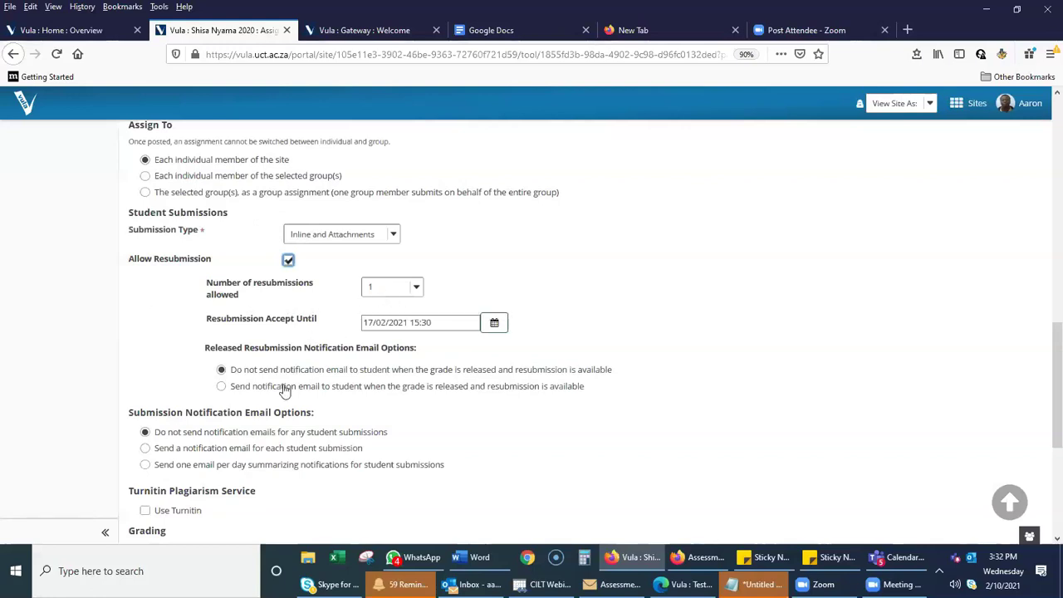
pyautogui.scroll(-3, 366, 394)
pyautogui.scroll(-2, 368, 394)
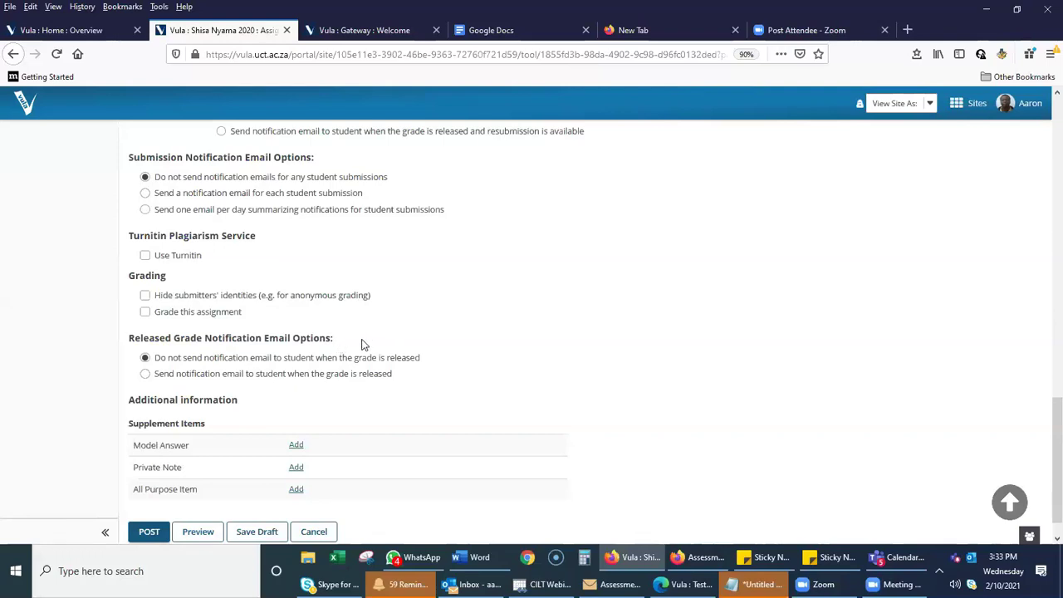
# Go back over the assignment form from the instructions and availability dates down to the supplement items and posting options
pyautogui.scroll(15, 363, 344)
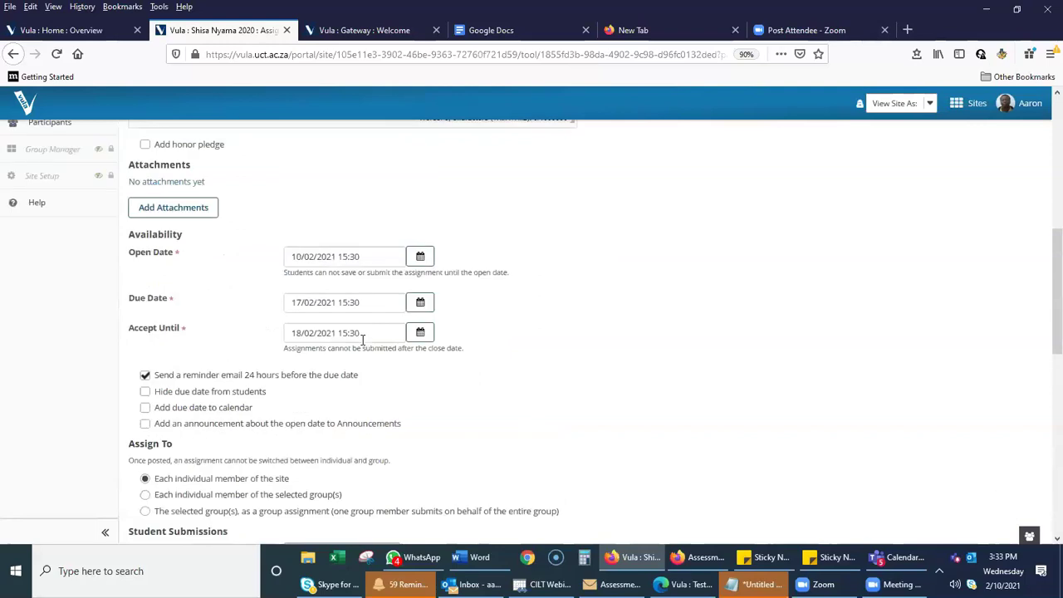
pyautogui.scroll(2, 362, 344)
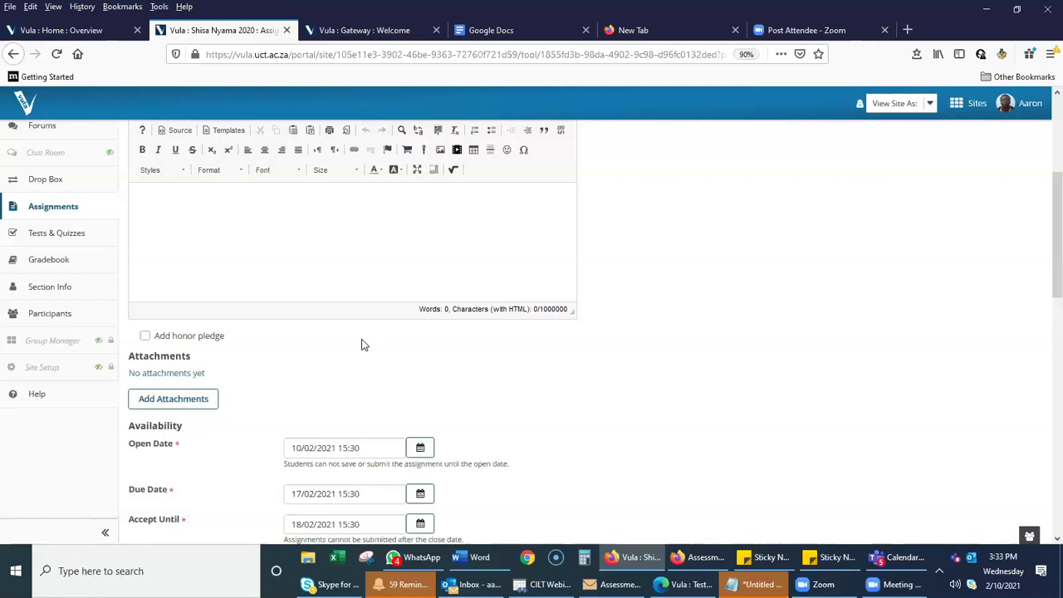
pyautogui.scroll(-2, 403, 370)
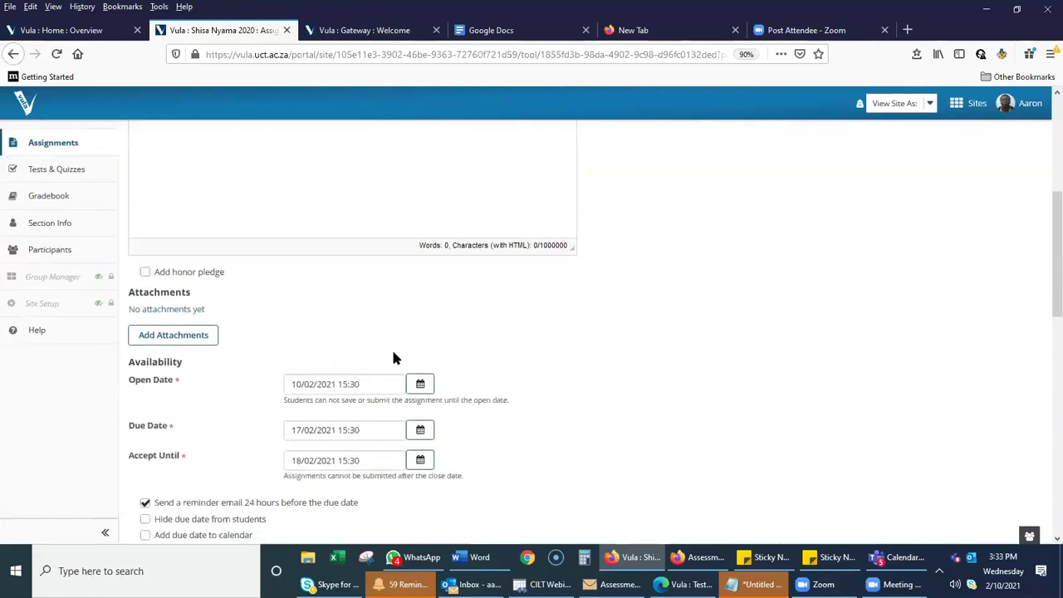
pyautogui.scroll(-3, 389, 357)
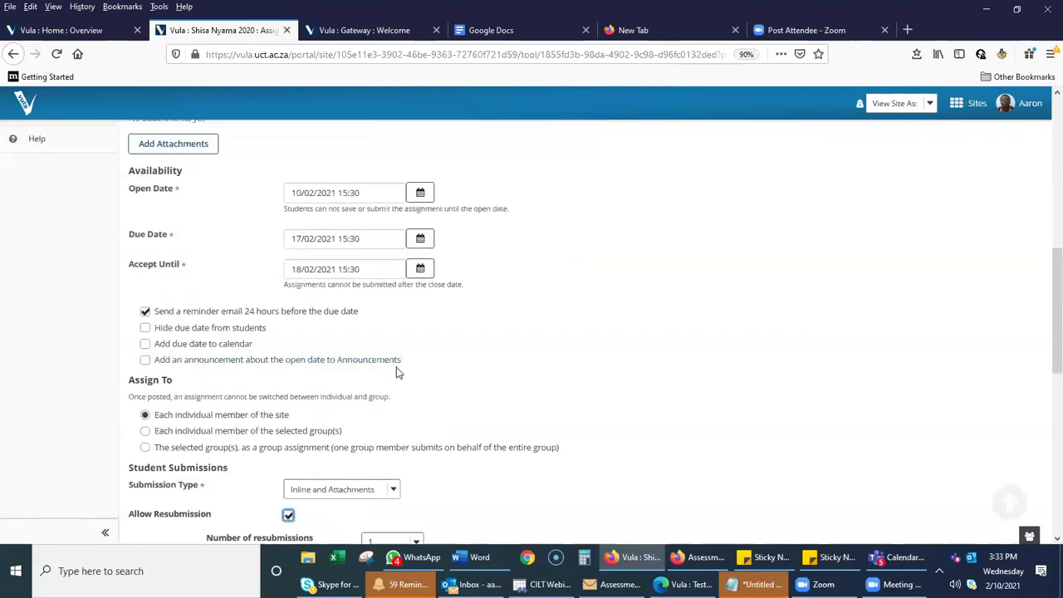
pyautogui.scroll(-3, 394, 372)
pyautogui.scroll(-4, 391, 376)
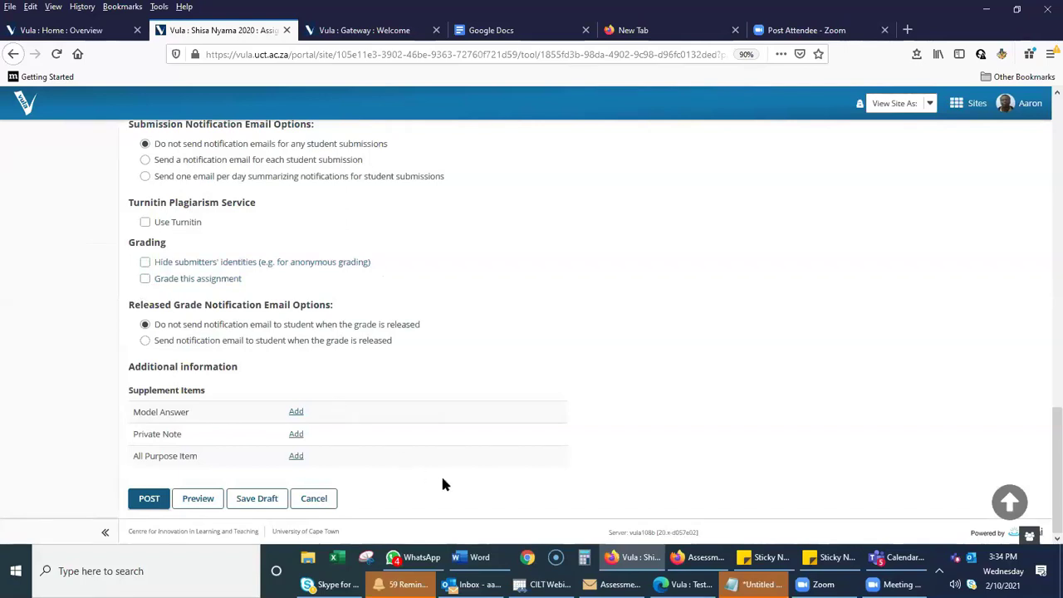
pyautogui.click(160, 499)
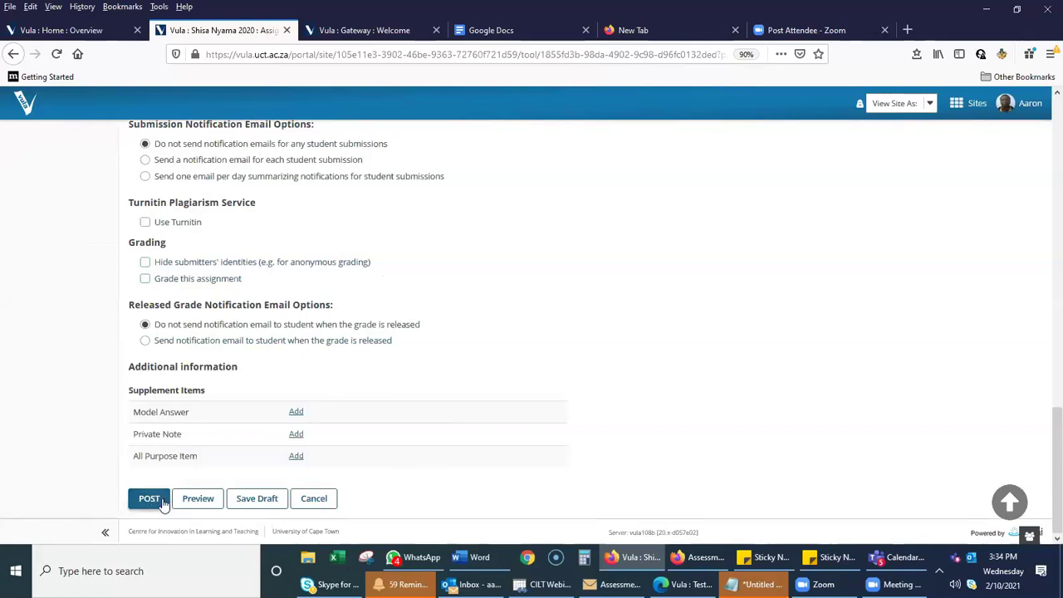
# Recheck the assignment form's title, instructions, honor pledge and attachments fields
pyautogui.scroll(5, 629, 418)
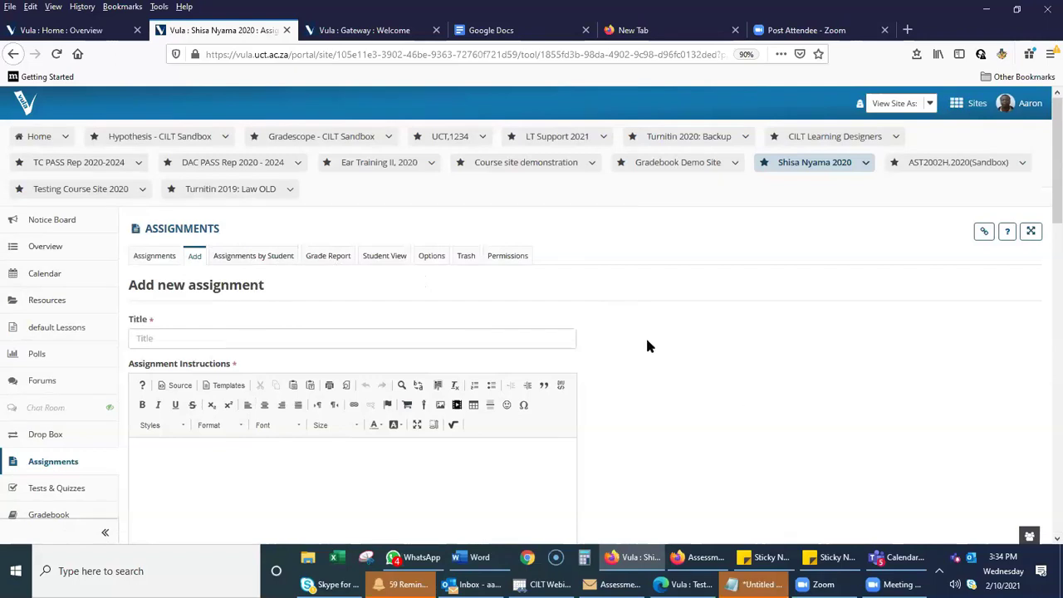
pyautogui.scroll(-2, 735, 403)
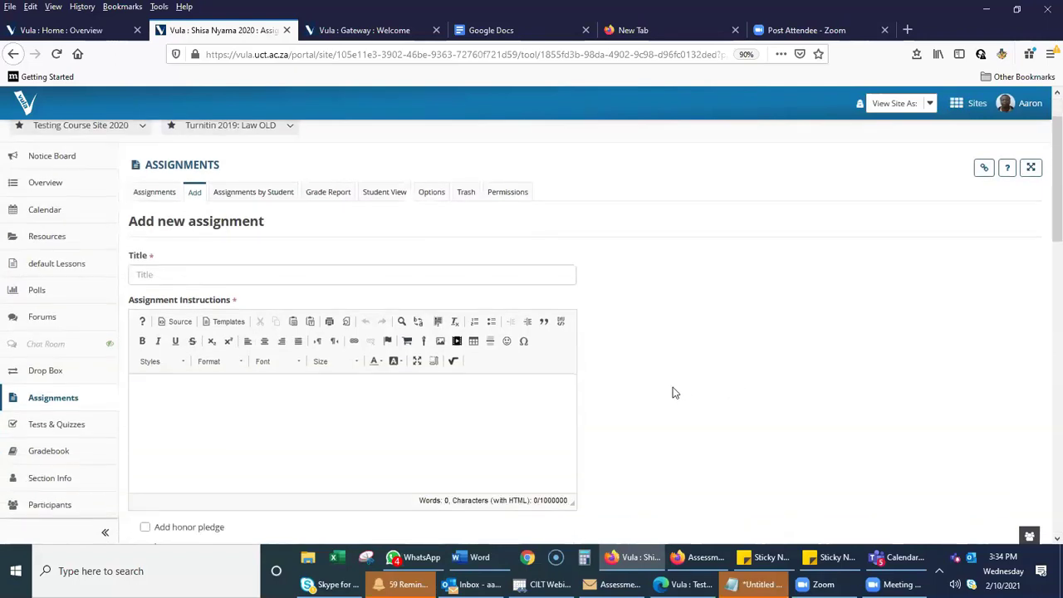
pyautogui.scroll(-3, 673, 393)
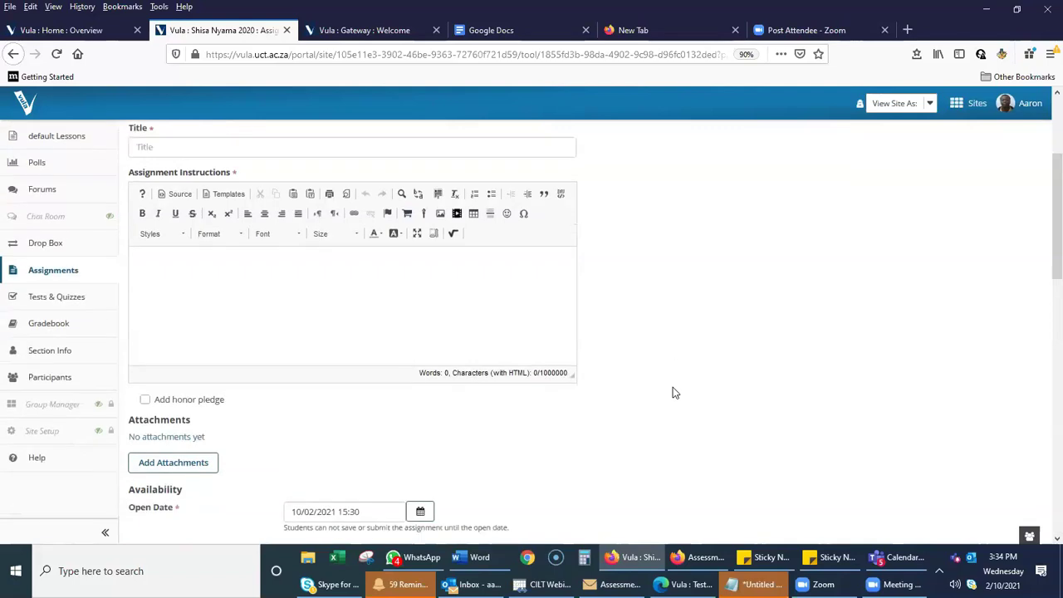
pyautogui.scroll(-5, 673, 387)
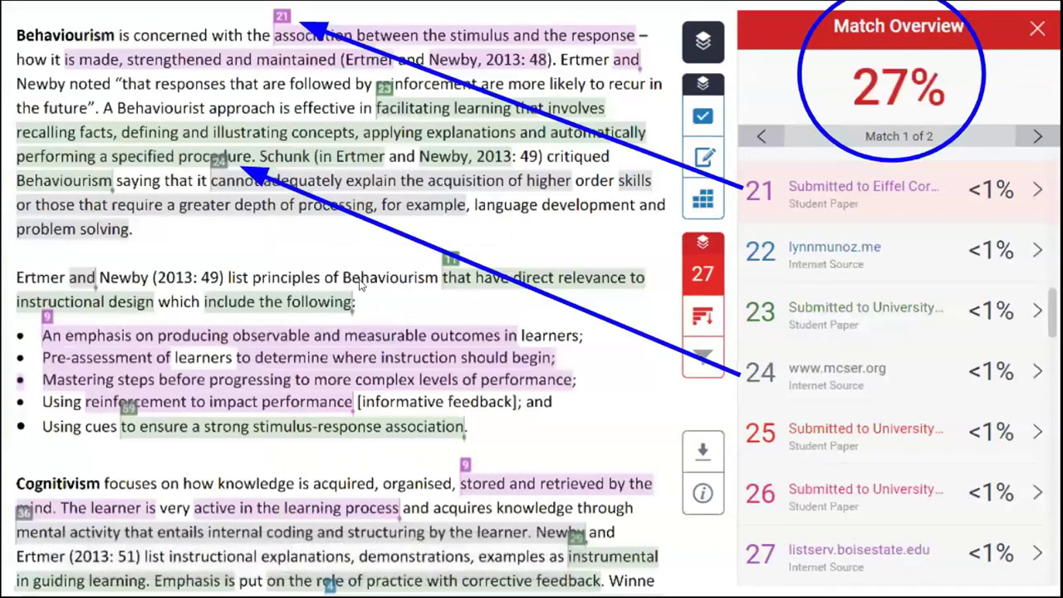
# Move between the "What is Turnitin?" and "Assignments tool" slides in the presentation
pyautogui.click(364, 262)
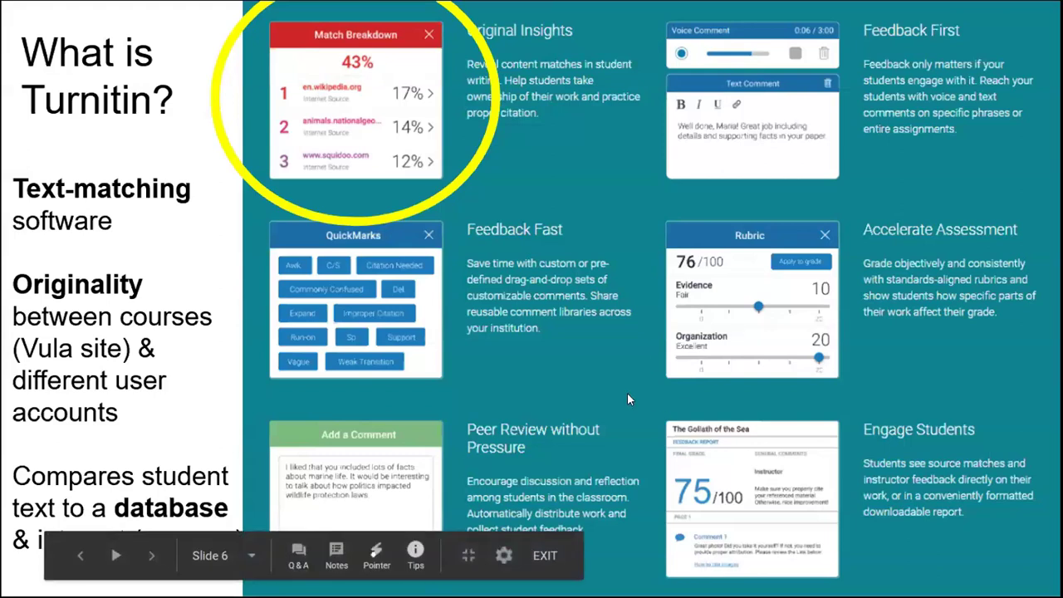
pyautogui.press('Right')
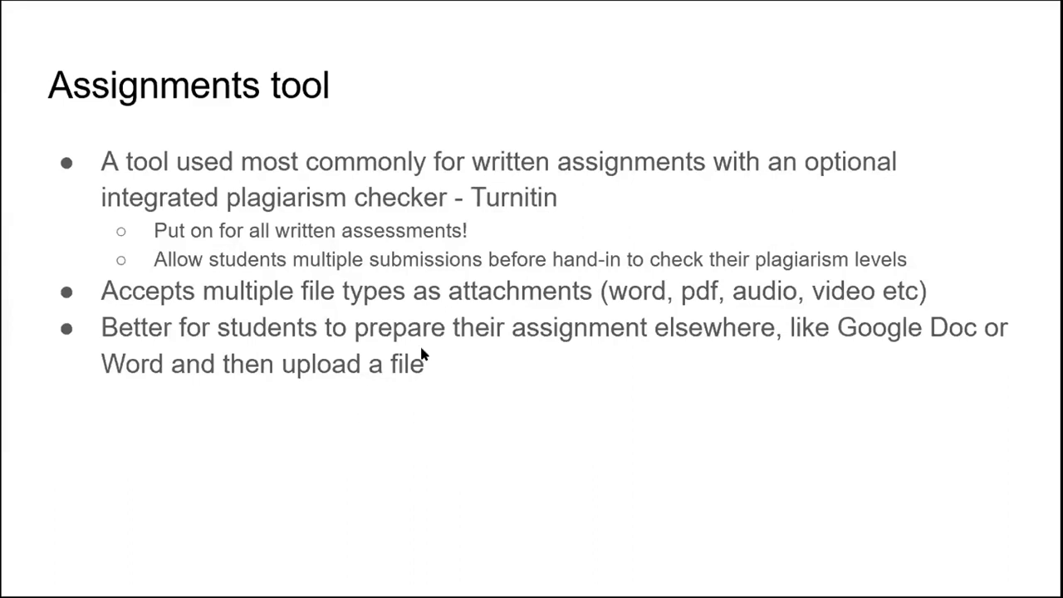
pyautogui.press('Left')
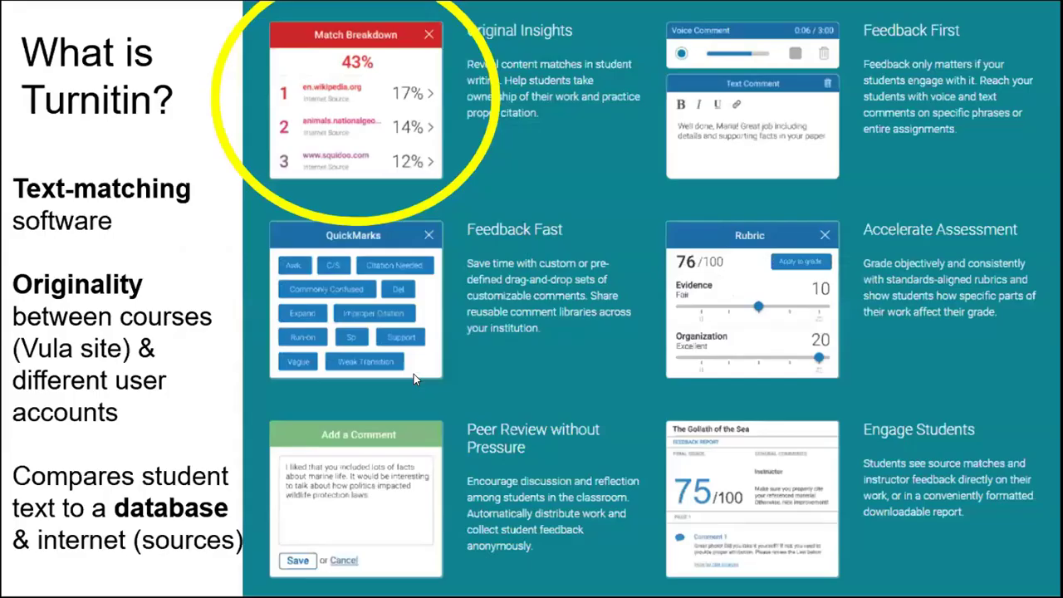
pyautogui.press('Left')
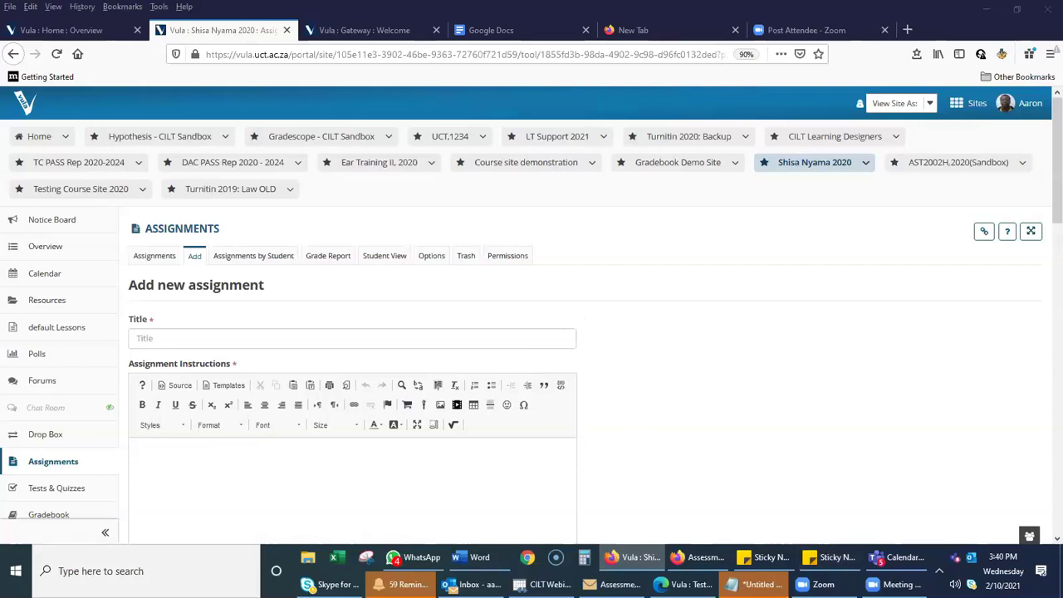
pyautogui.scroll(-2, 415, 332)
pyautogui.scroll(2, 413, 332)
pyautogui.scroll(-2, 429, 331)
pyautogui.scroll(2, 429, 330)
pyautogui.scroll(-2, 433, 330)
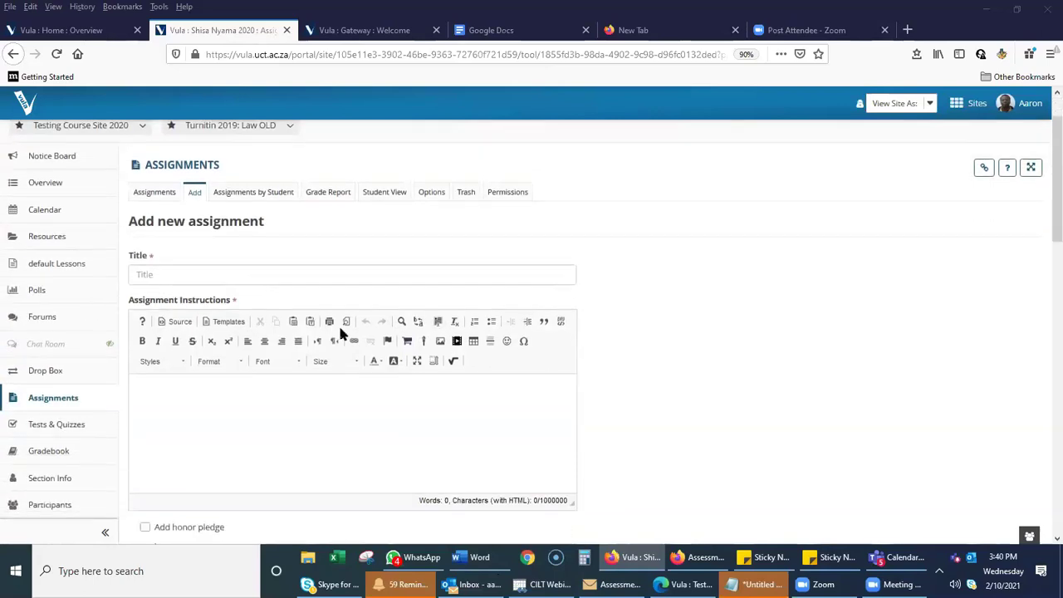
pyautogui.scroll(-1, 322, 341)
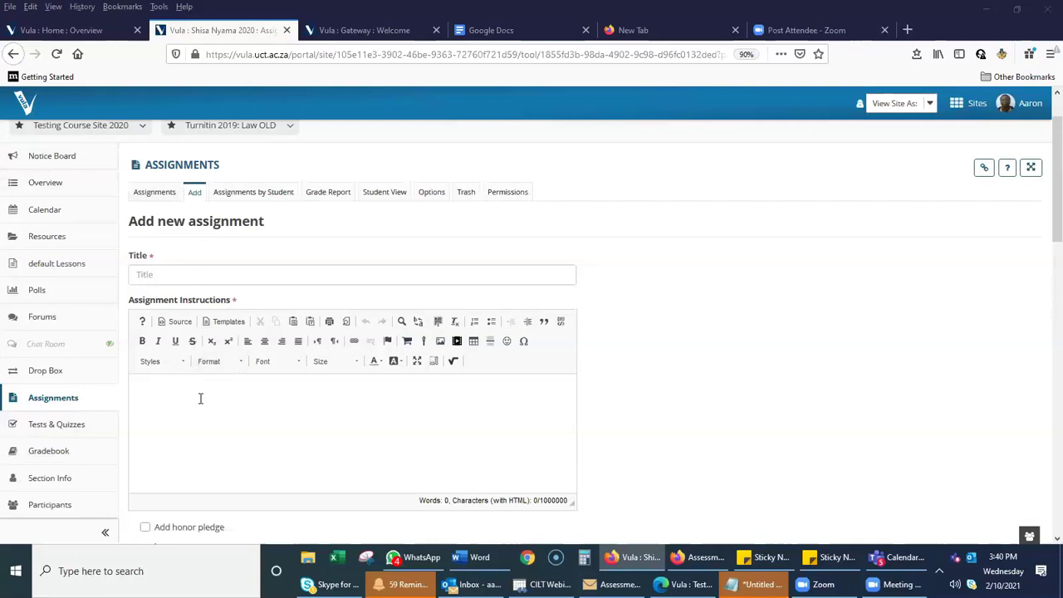
# Start a new forum in the site's Forums tool and go over its title and short description fields
pyautogui.click(42, 319)
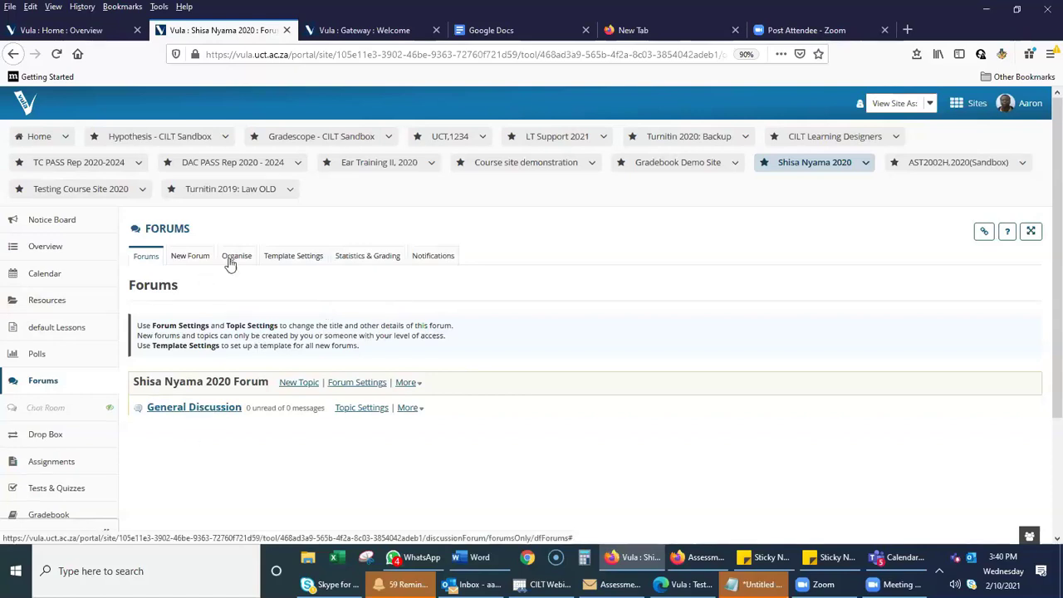
pyautogui.click(190, 258)
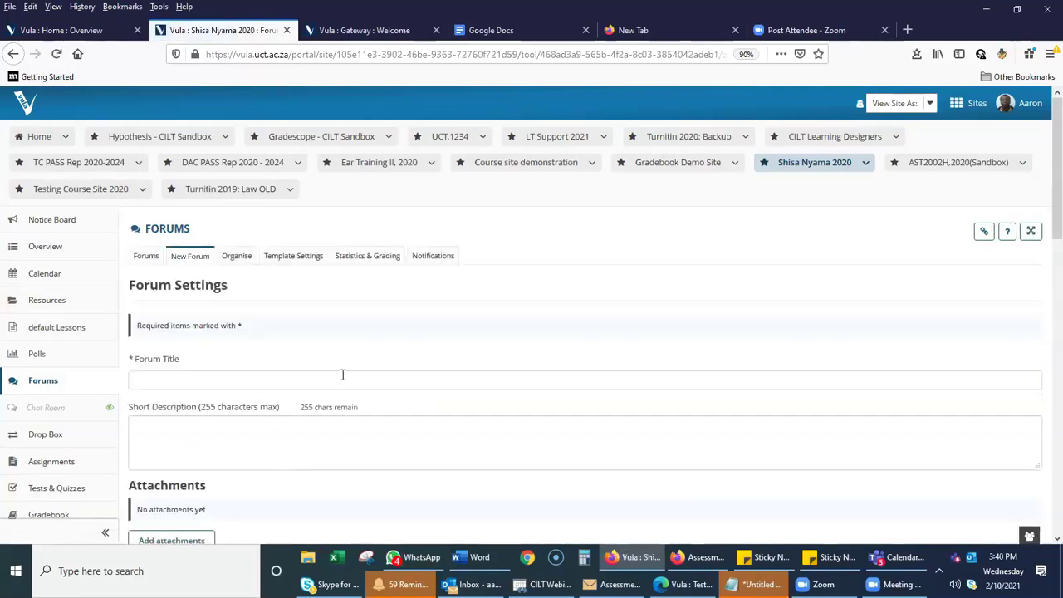
pyautogui.scroll(-4, 341, 375)
pyautogui.scroll(1, 341, 376)
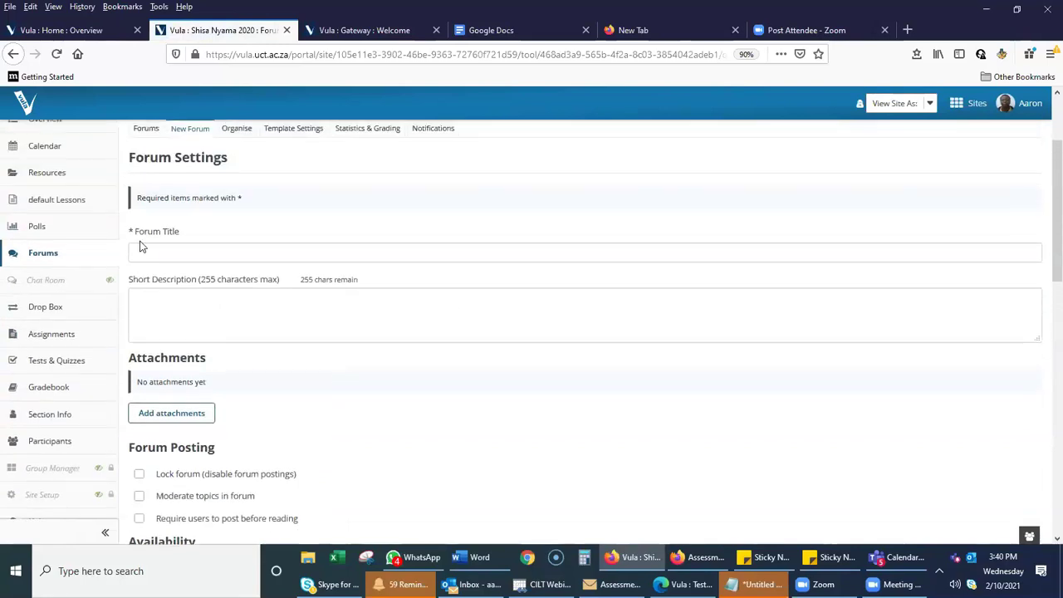
pyautogui.click(158, 251)
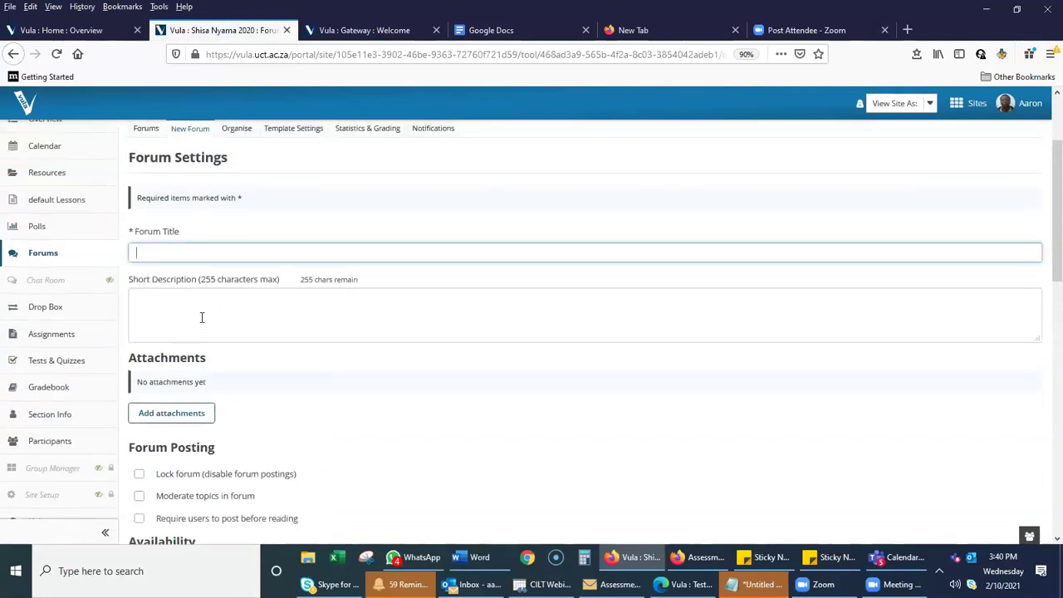
pyautogui.click(208, 321)
# Review the new forum's attachments, posting, availability, message-read, grading, automatic creation and permission settings
pyautogui.scroll(-2, 297, 385)
pyautogui.scroll(-4, 296, 385)
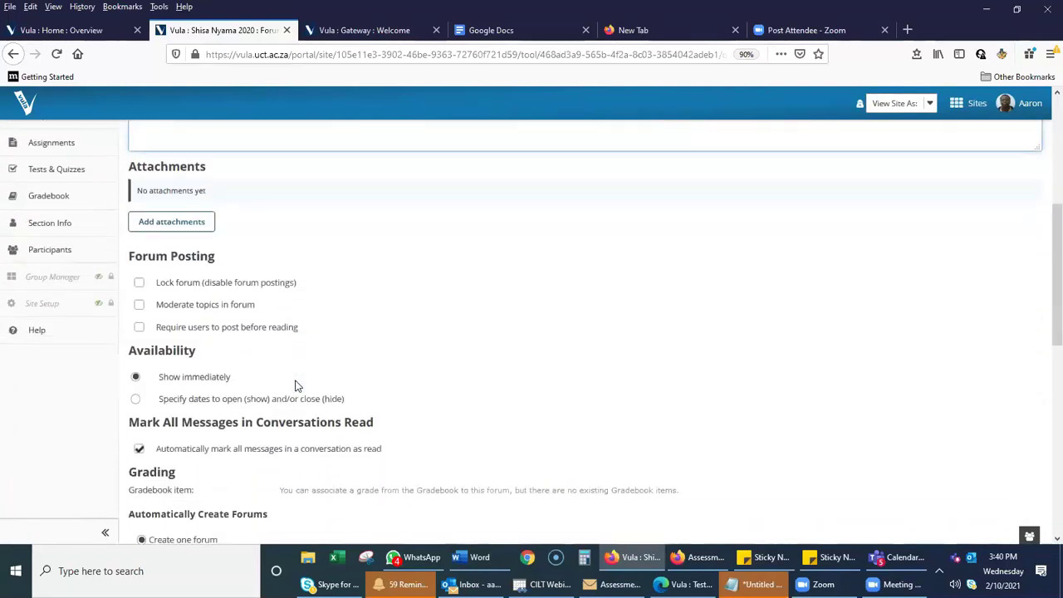
pyautogui.scroll(-3, 297, 385)
pyautogui.scroll(3, 274, 332)
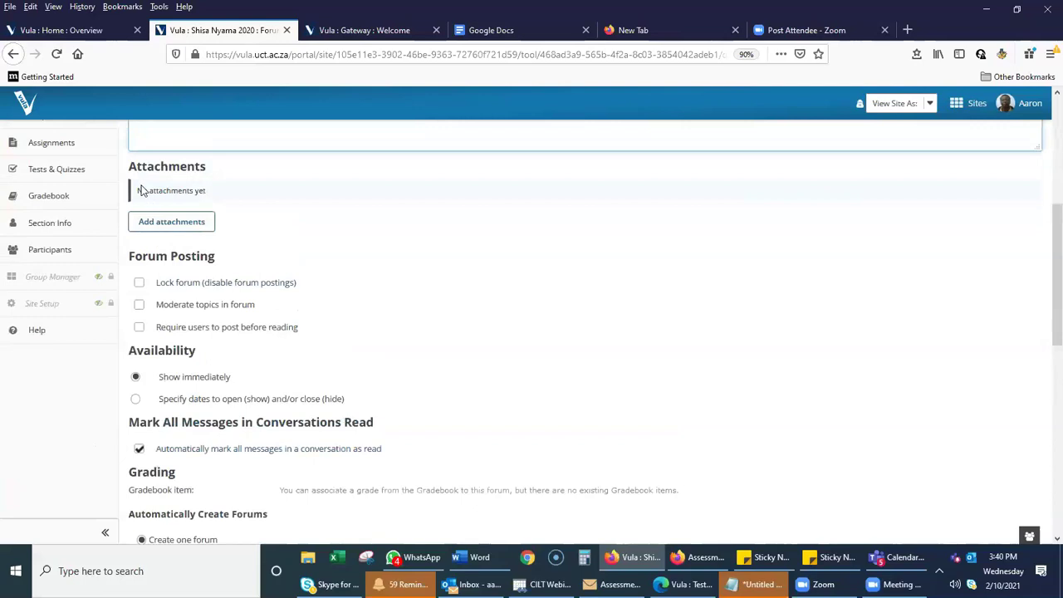
pyautogui.scroll(-2, 287, 415)
pyautogui.scroll(-2, 287, 417)
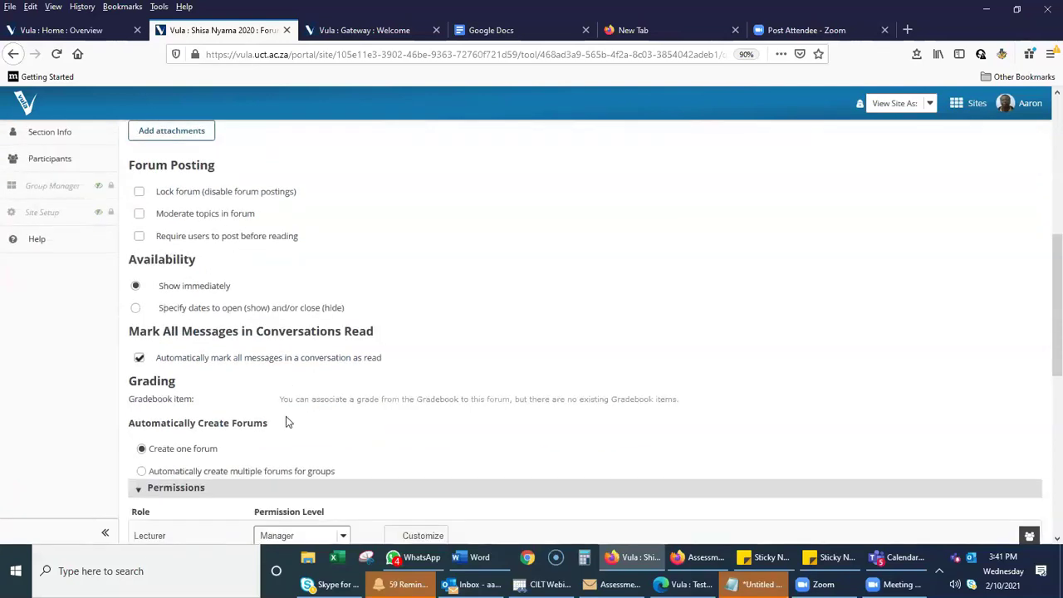
pyautogui.scroll(2, 285, 422)
pyautogui.scroll(-2, 284, 422)
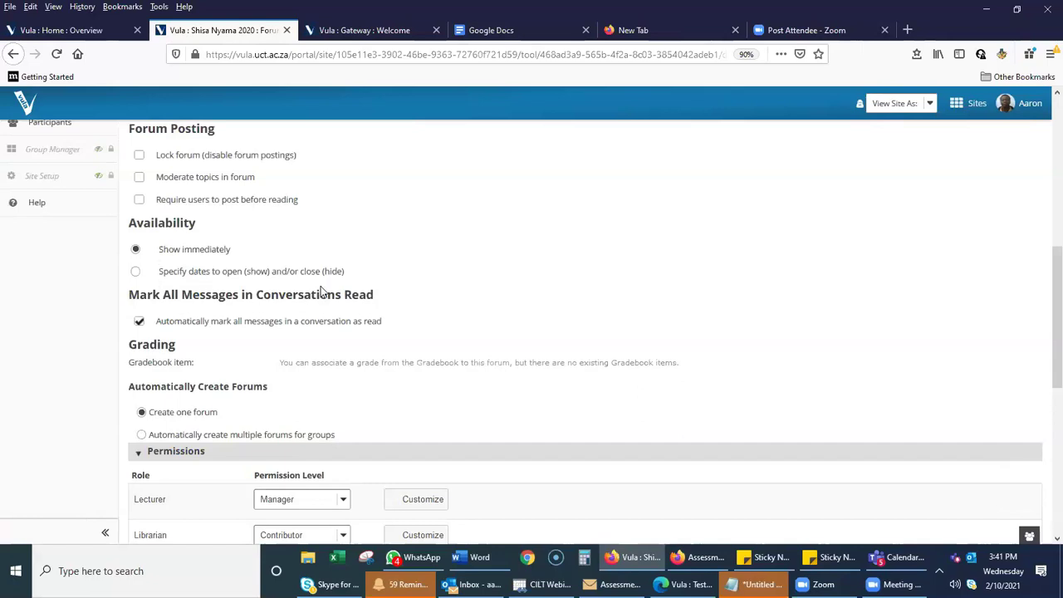
pyautogui.scroll(3, 359, 281)
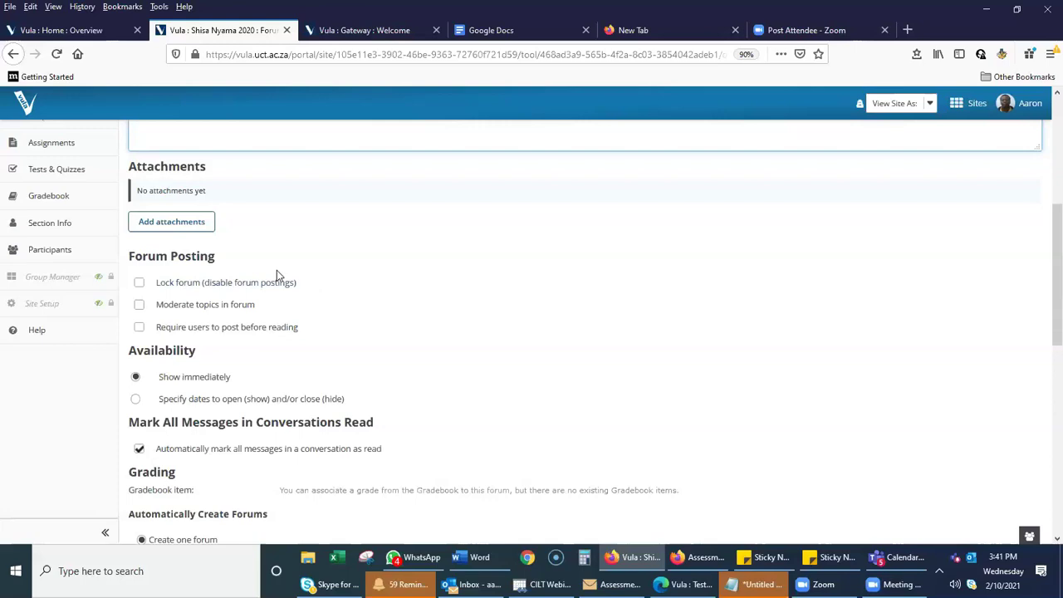
pyautogui.scroll(-3, 379, 366)
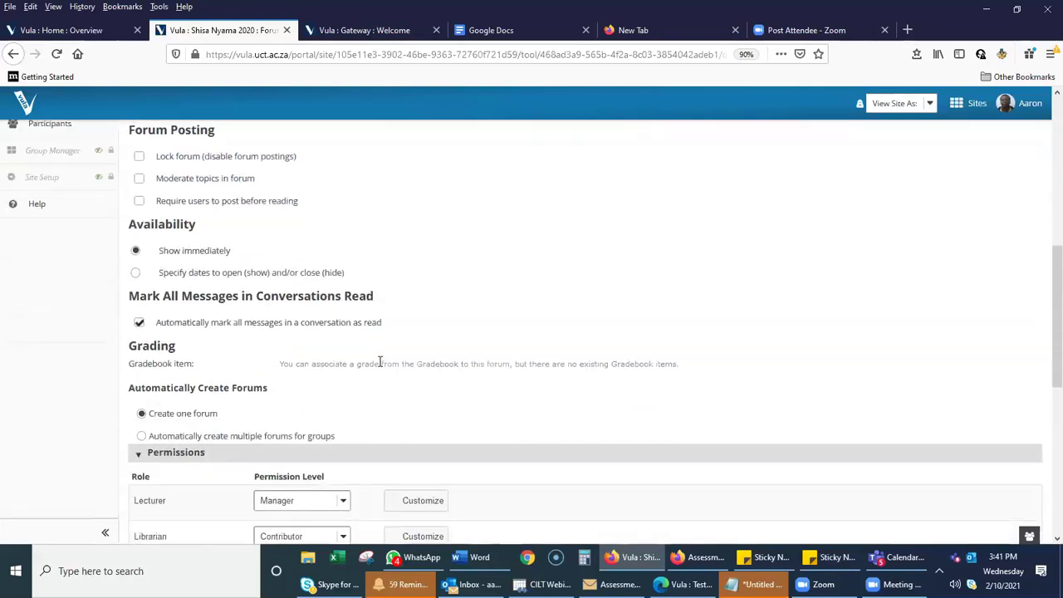
pyautogui.scroll(-4, 381, 363)
pyautogui.scroll(7, 381, 363)
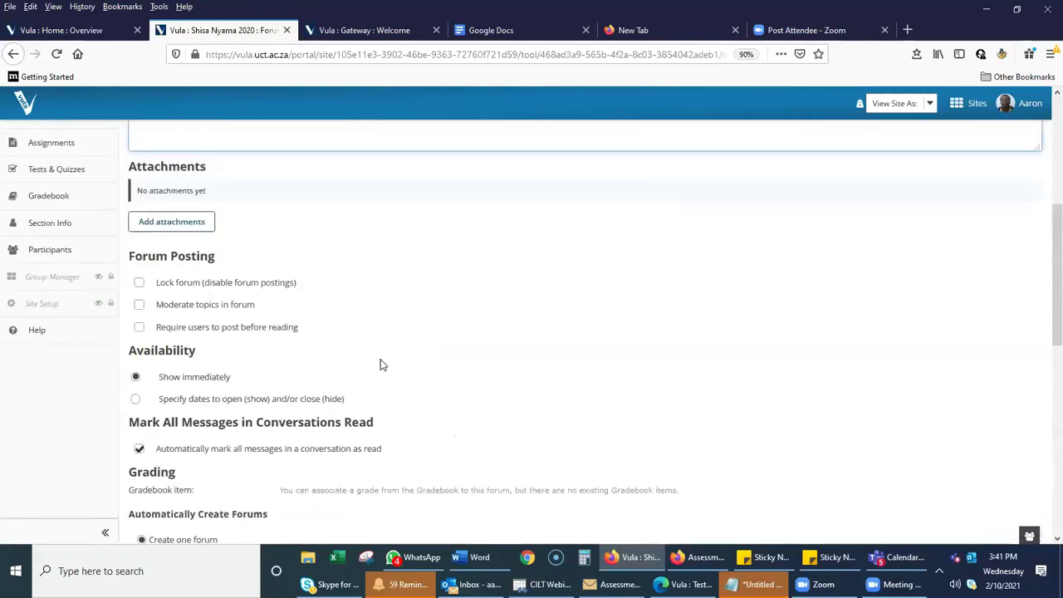
# Go through the new forum's posting, availability, grading and automatic creation options again, then examine the permission levels for each role and group
pyautogui.scroll(2, 382, 365)
pyautogui.scroll(-3, 302, 349)
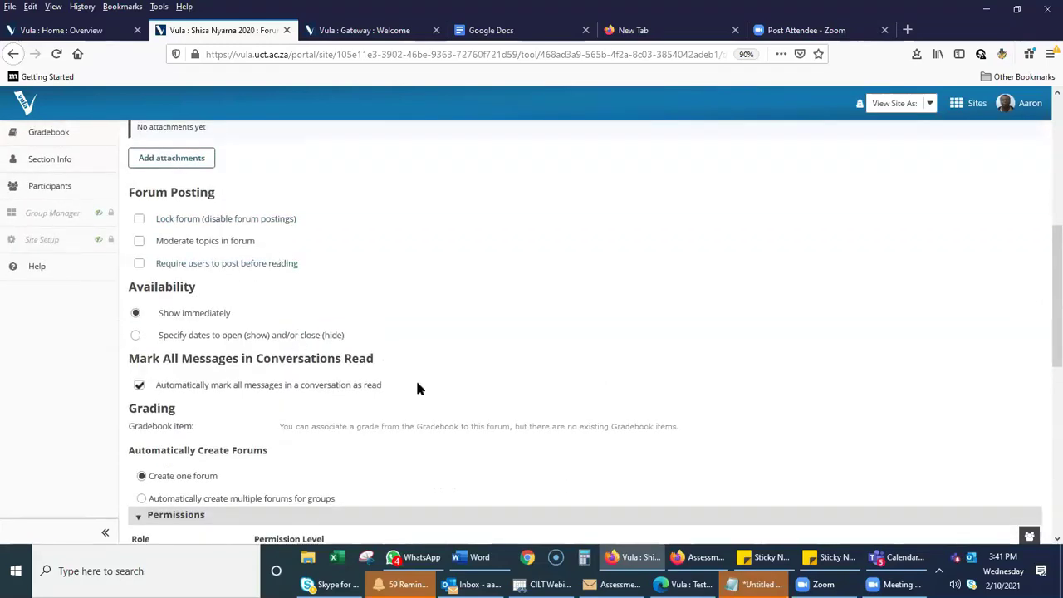
pyautogui.scroll(-1, 418, 388)
pyautogui.scroll(-1, 418, 388)
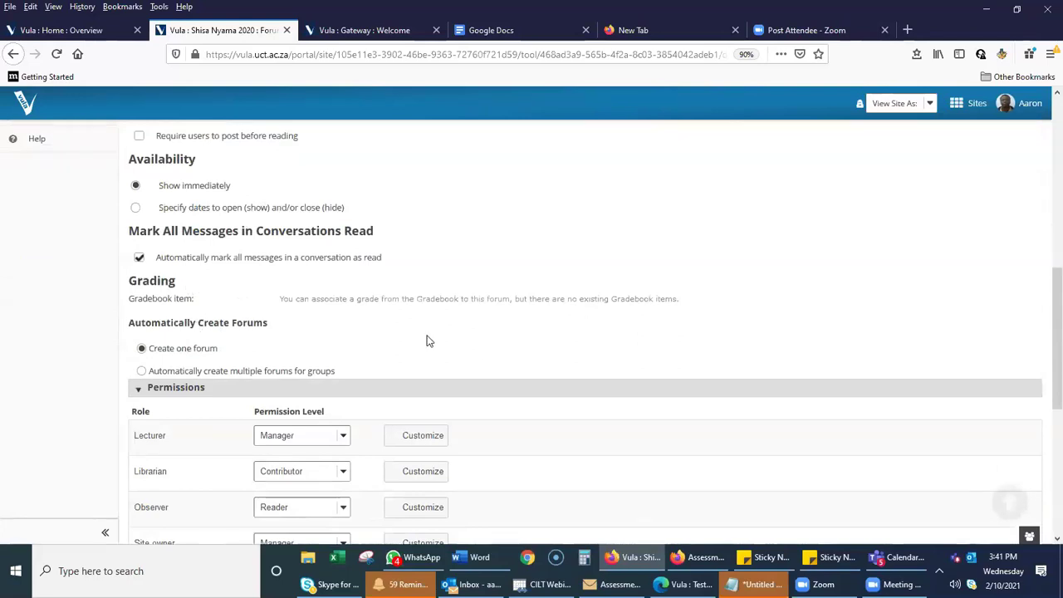
pyautogui.scroll(-1, 429, 340)
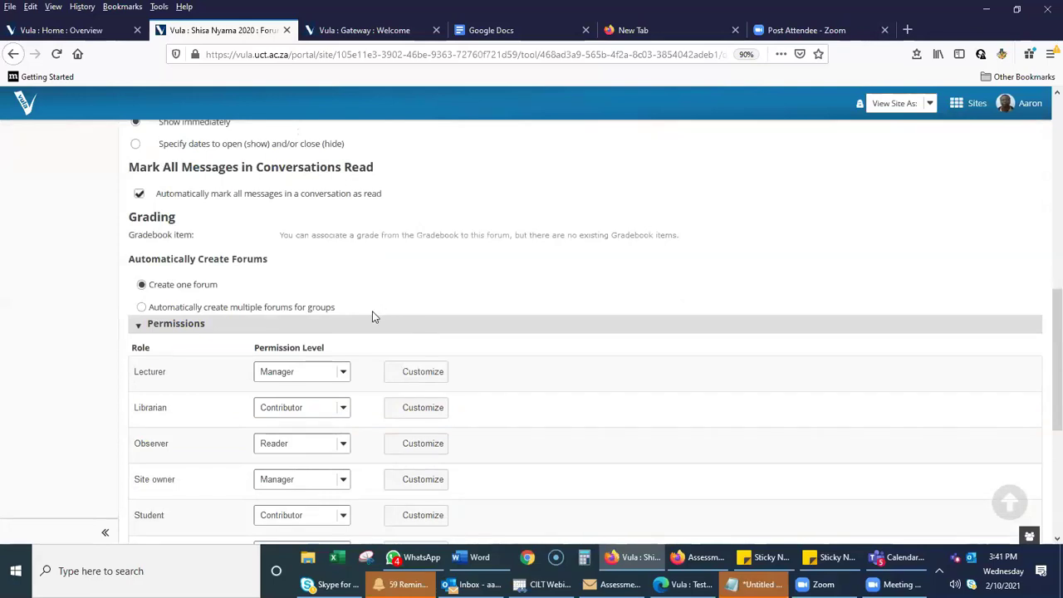
pyautogui.scroll(-1, 373, 316)
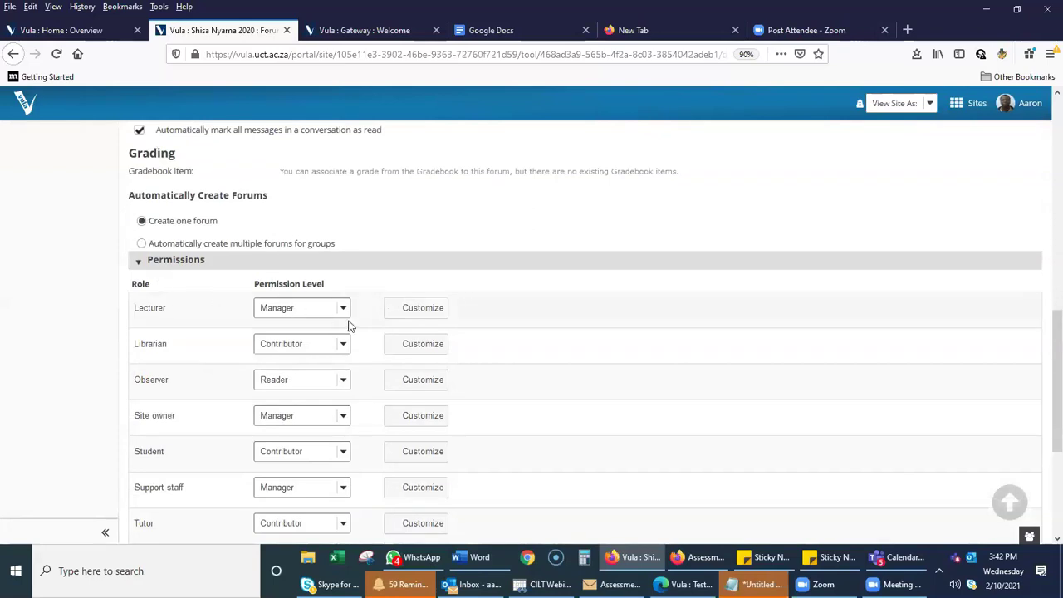
pyautogui.scroll(-1, 349, 326)
pyautogui.scroll(-1, 349, 323)
pyautogui.scroll(1, 222, 301)
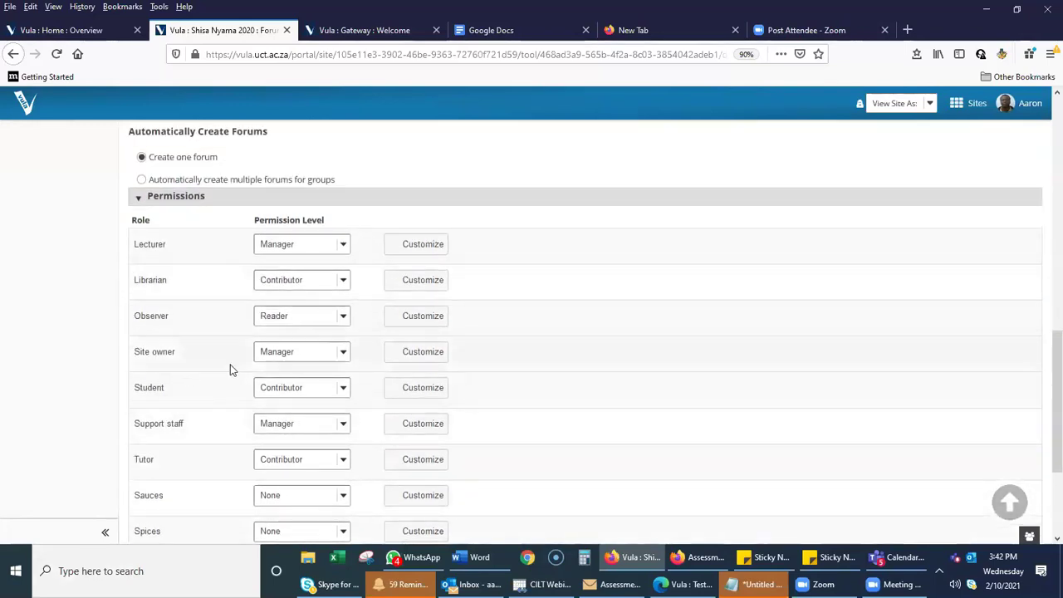
pyautogui.scroll(-3, 591, 344)
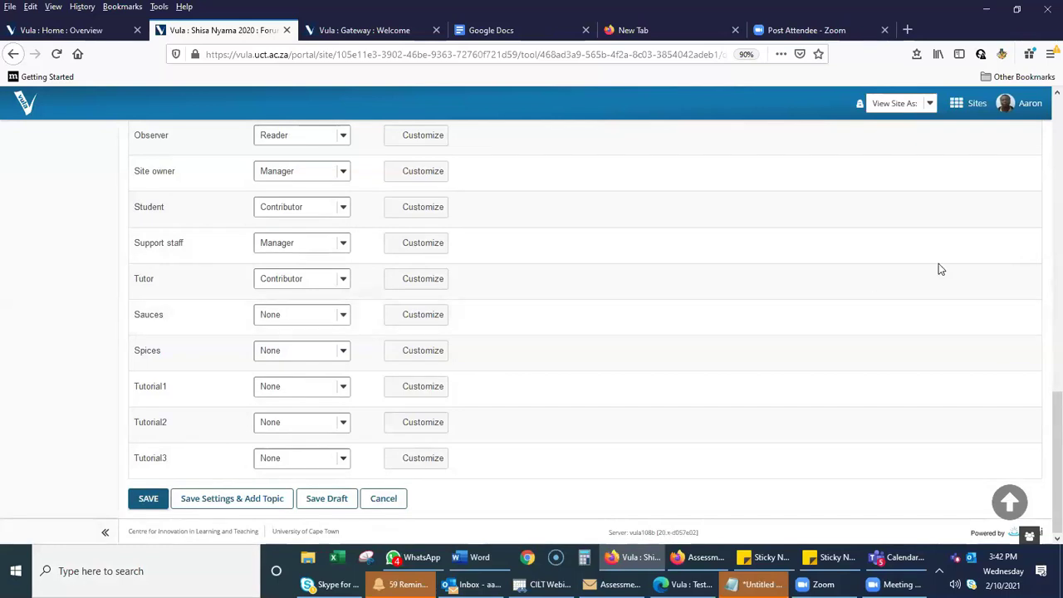
# Return to the start of the new forum's settings and recheck the title, short description and attachments fields
pyautogui.scroll(5, 785, 276)
pyautogui.scroll(10, 782, 287)
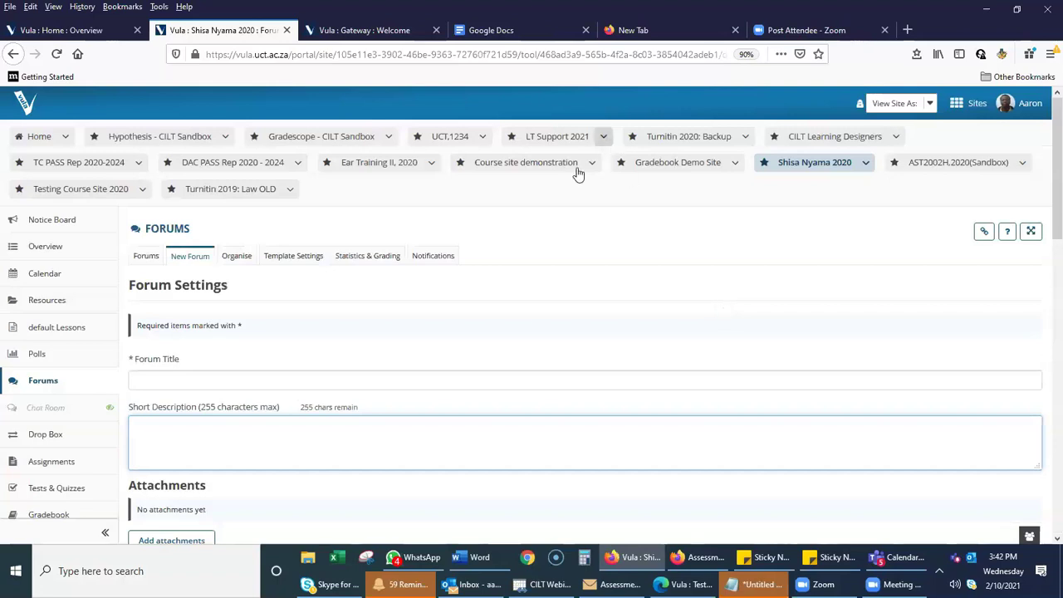
pyautogui.scroll(-1, 443, 301)
pyautogui.scroll(-2, 442, 301)
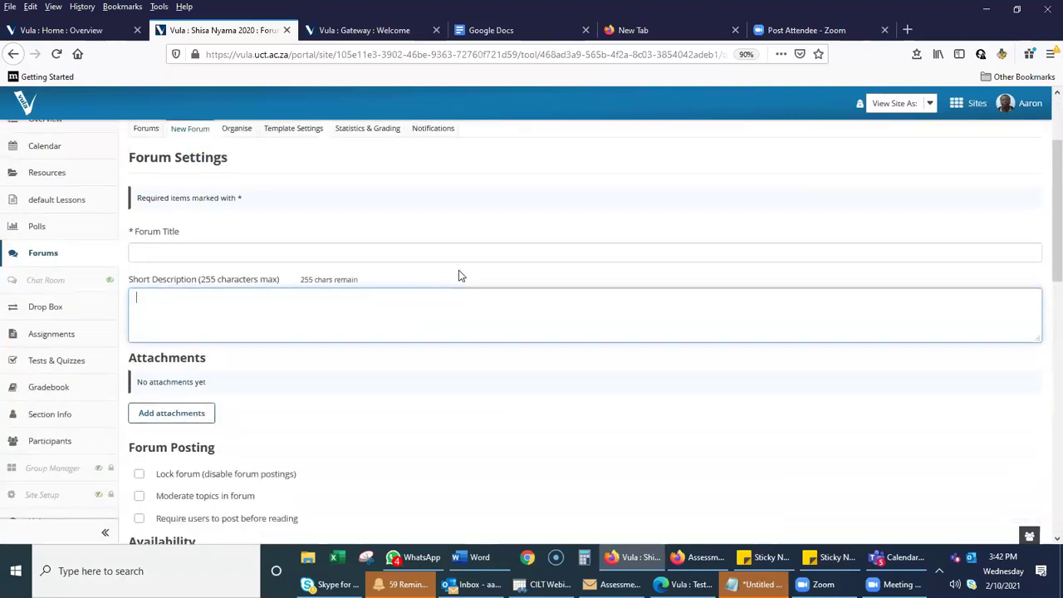